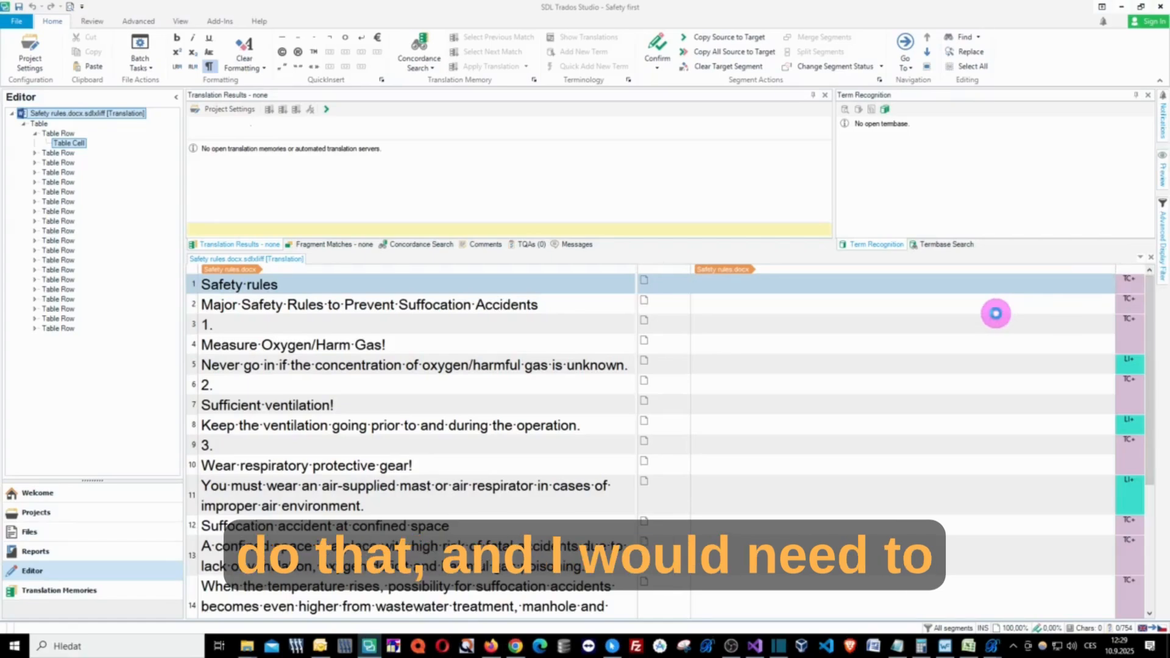
- Open the folder containing the Safety rules.docx translation file, set its window aside, and minimize Trados Studio to reveal Bohemicus
key(ctrl+alt+l)
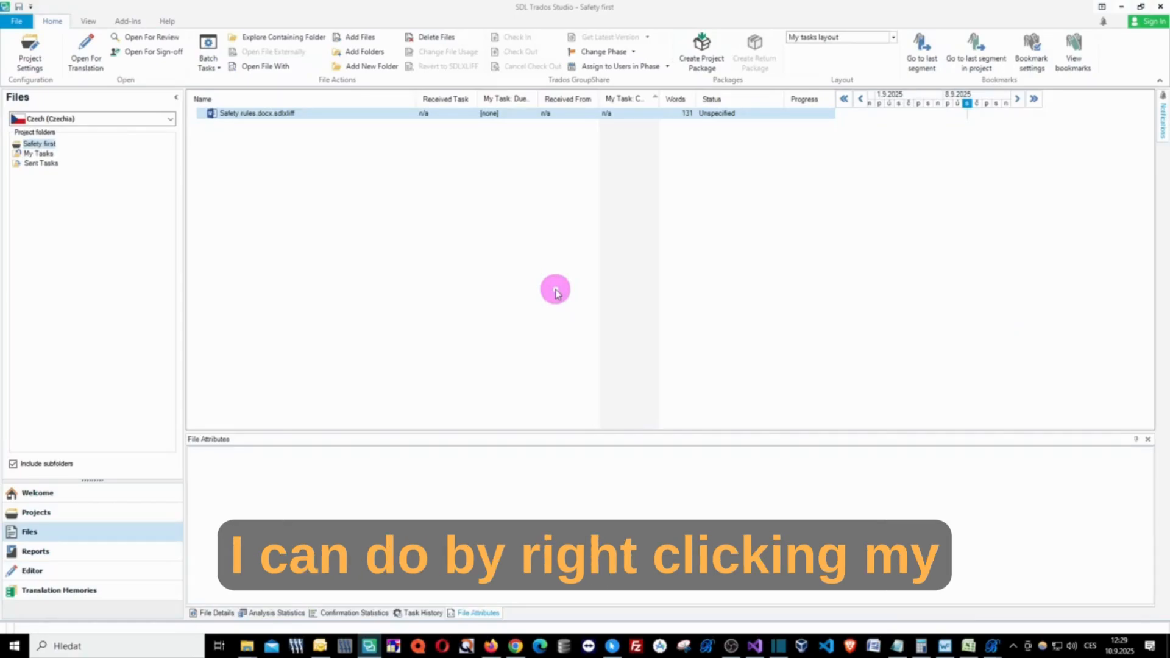
right_click(293, 115)
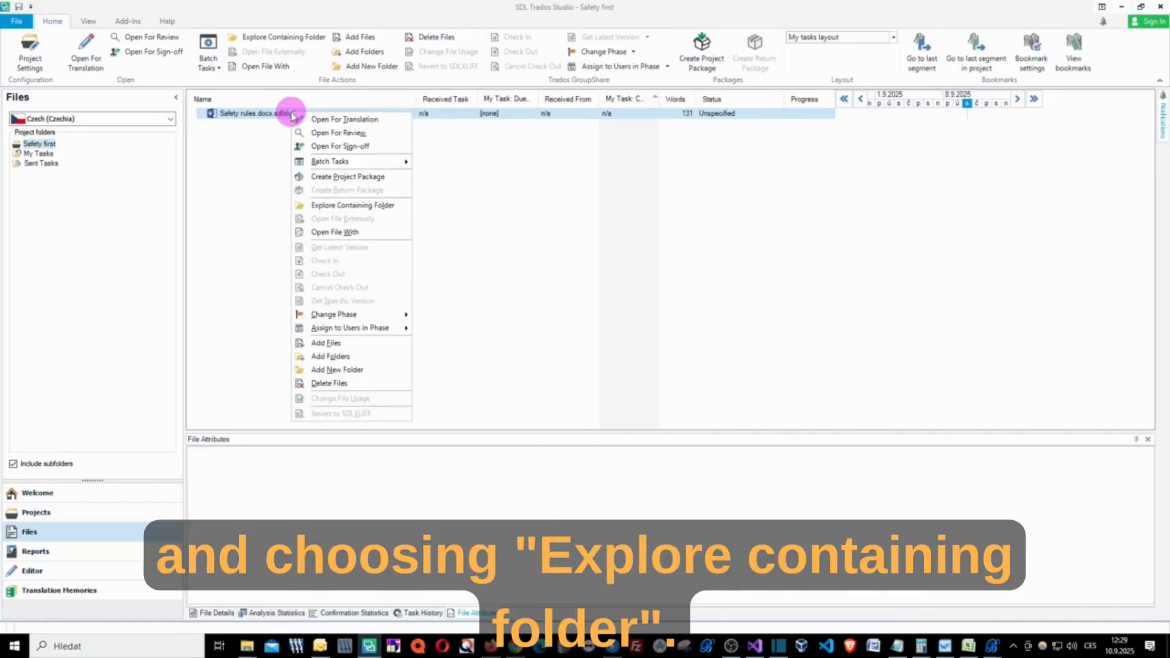
click(350, 206)
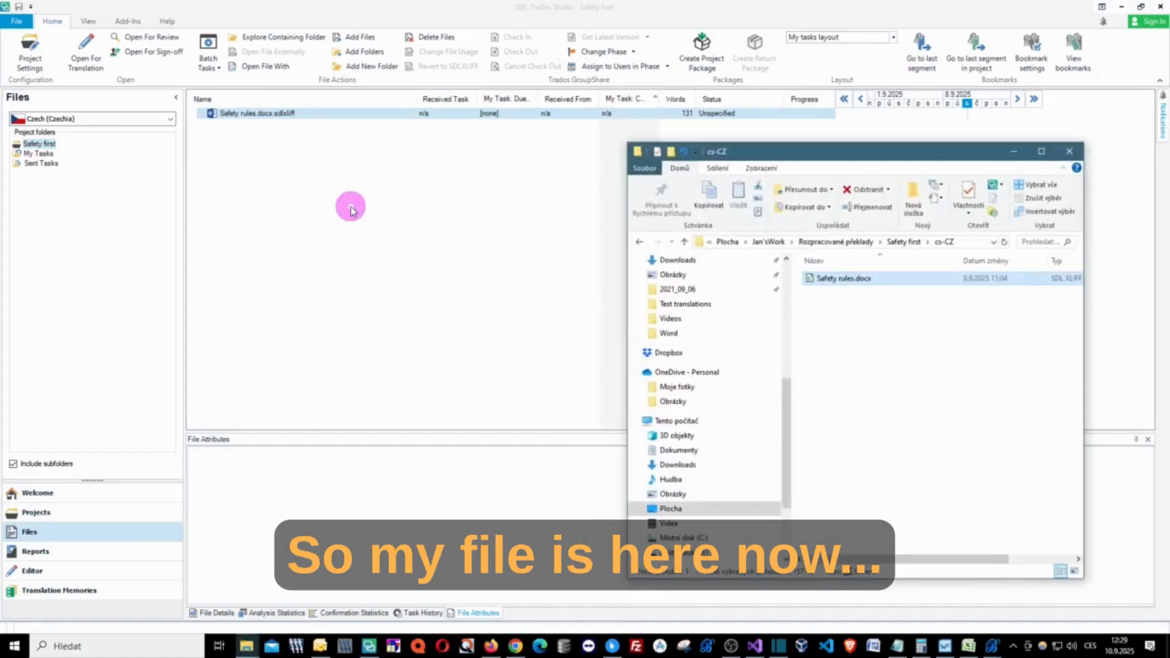
drag(833, 156, 942, 162)
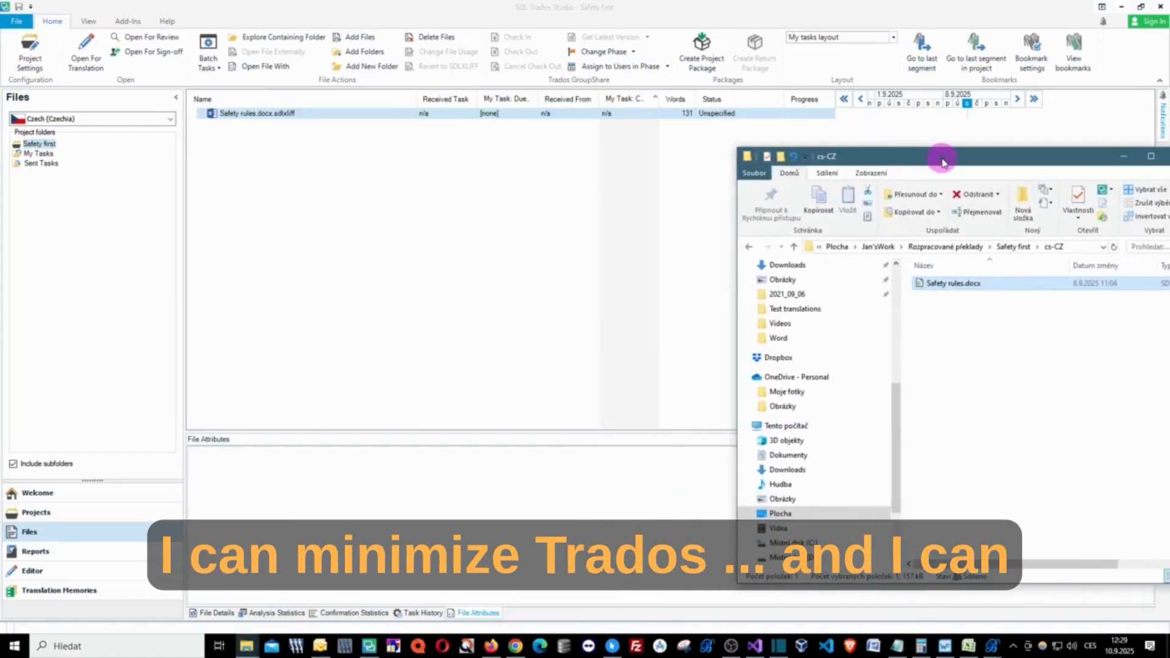
click(1123, 7)
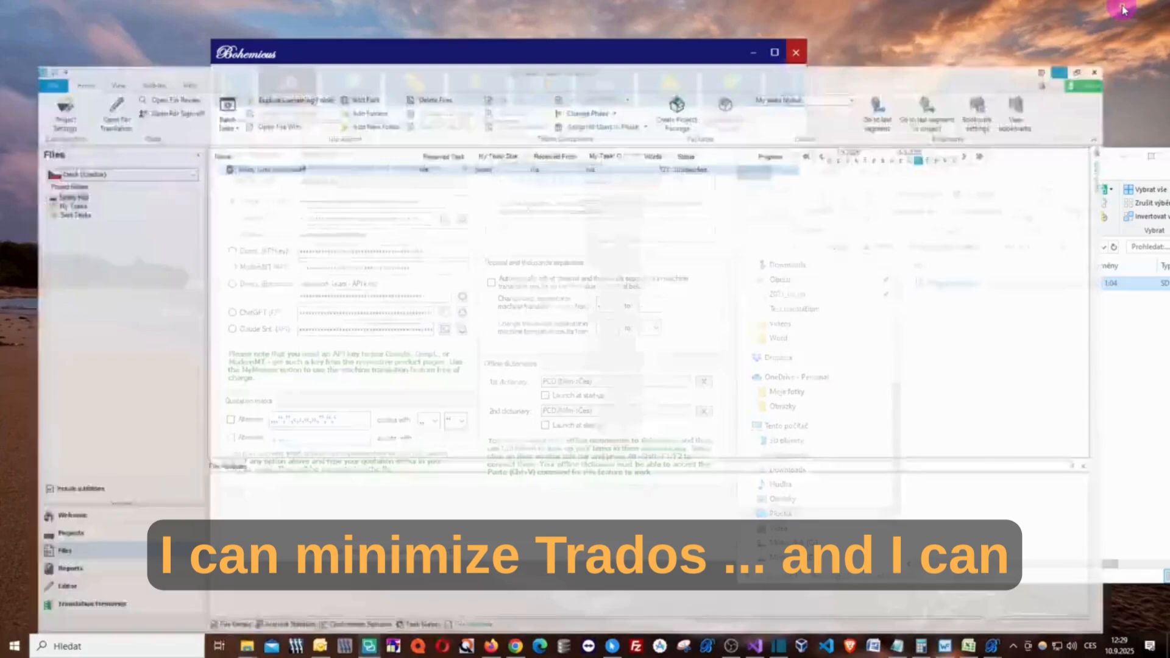
- In the Bohemicus language settings, set the source language to English and the target language to Spanish
drag(706, 52, 610, 60)
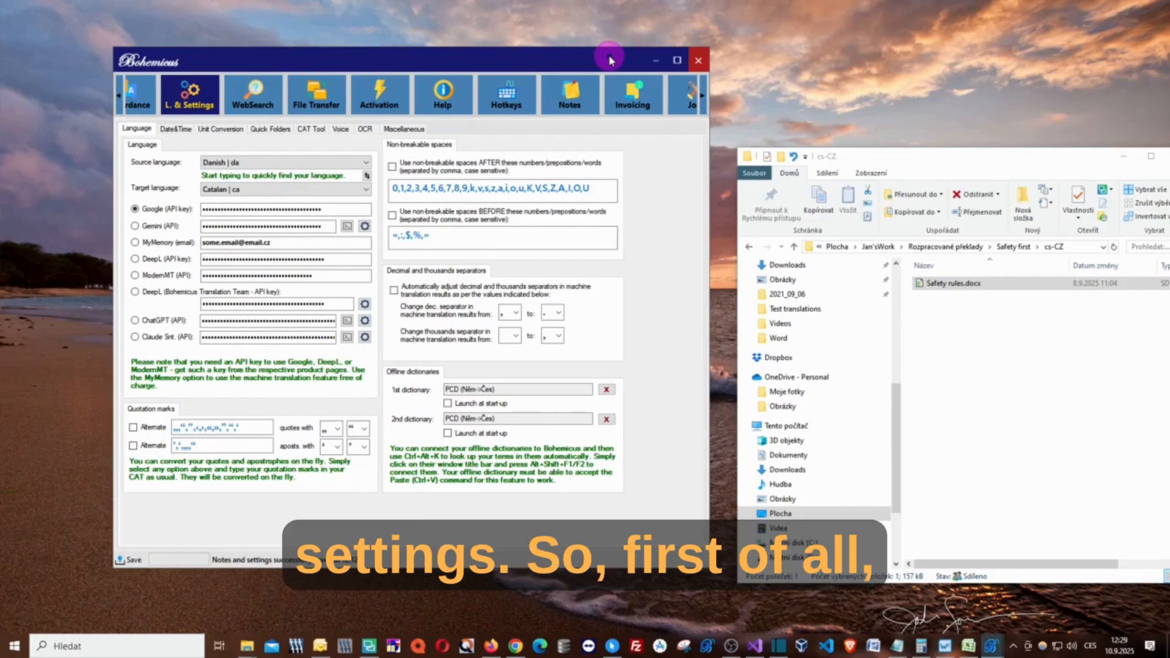
click(366, 164)
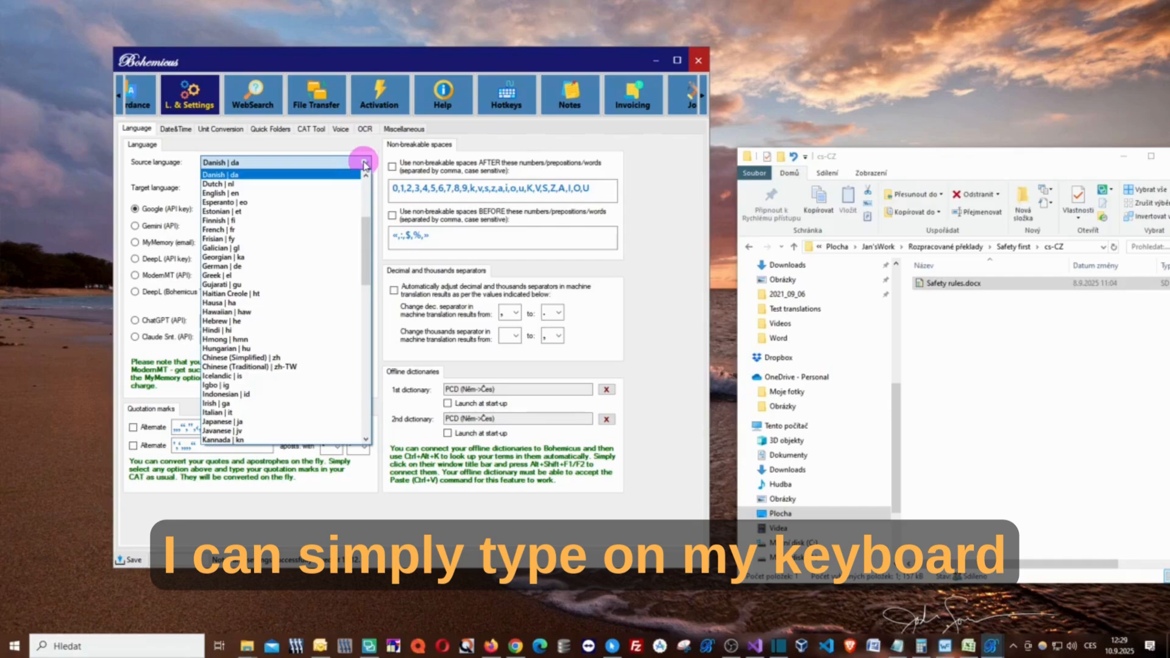
key(Down)
key(Down)
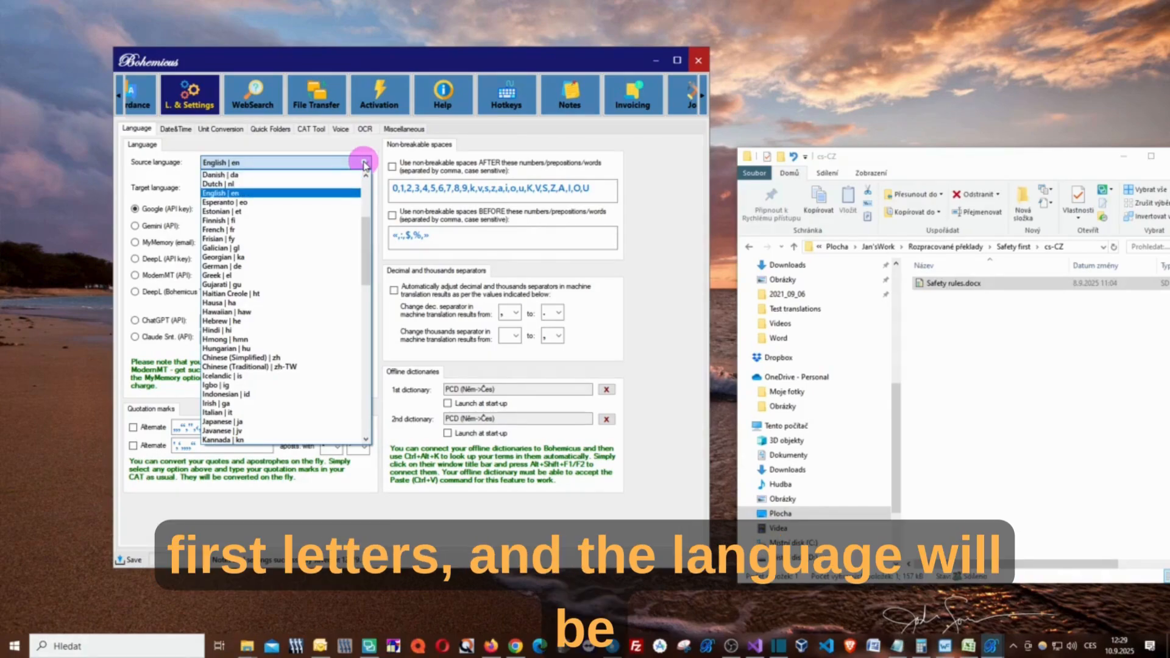
click(364, 163)
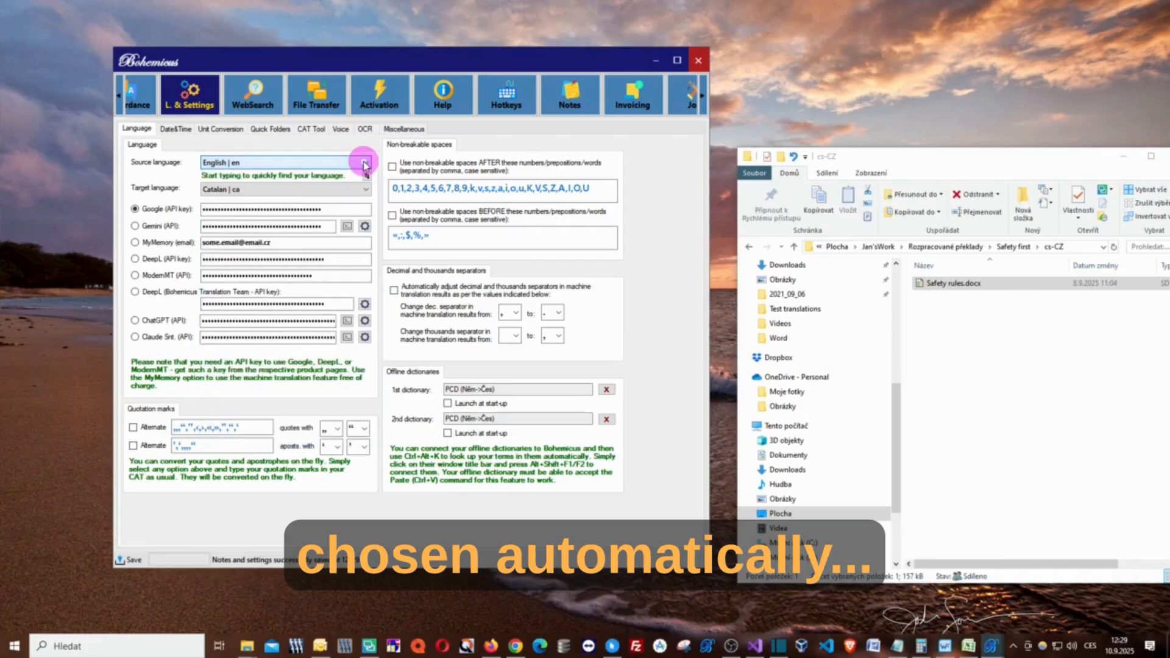
click(365, 192)
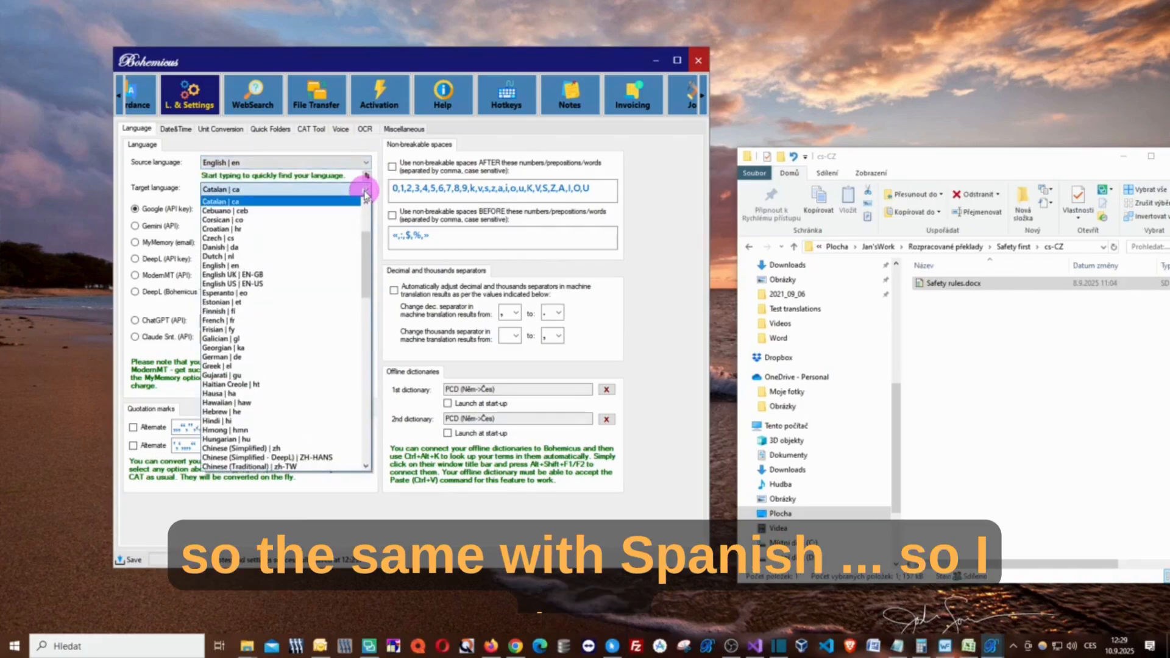
text(spa)
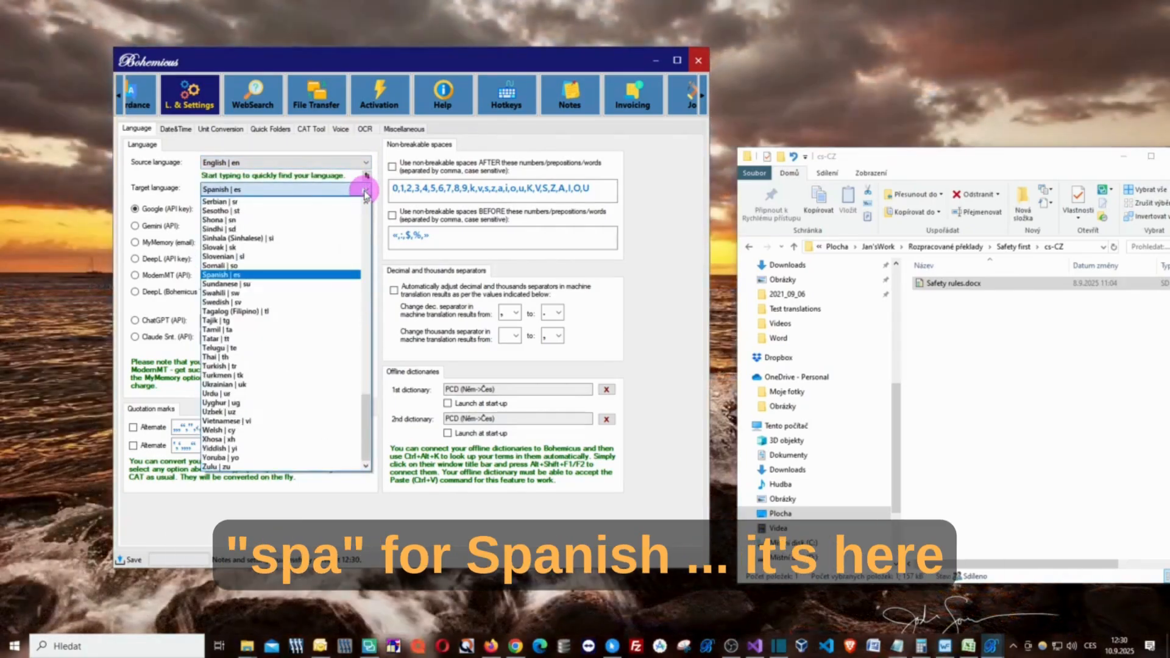
click(365, 193)
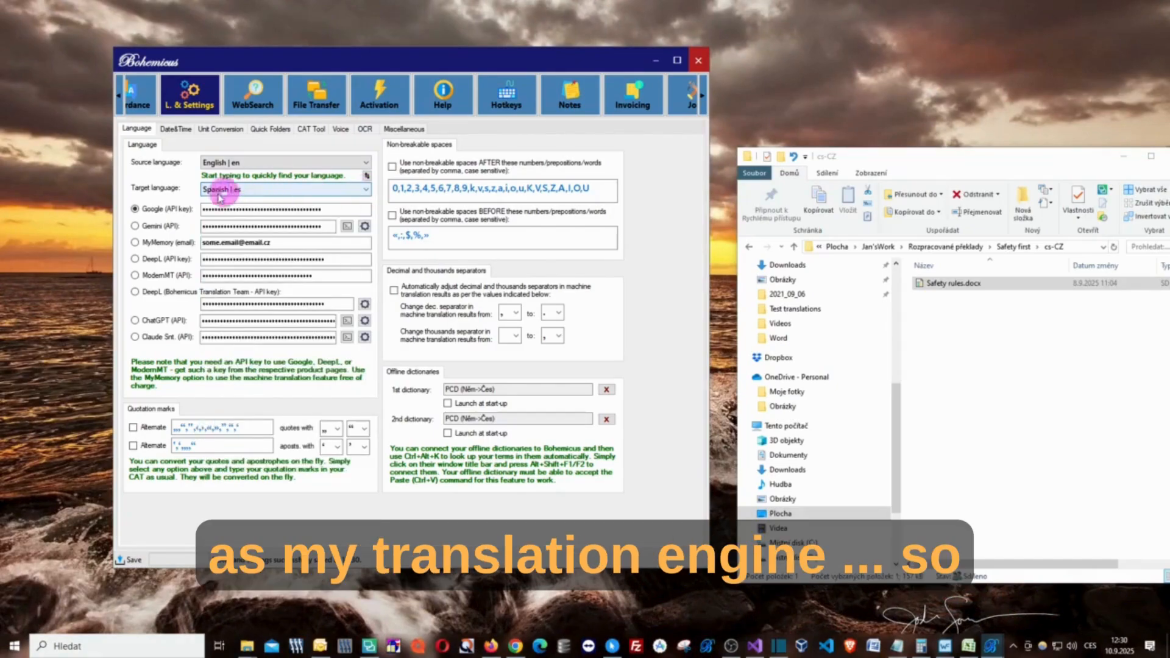
- Choose ChatGPT as the translation engine and set its AI engine to gpt-5-nano
click(156, 322)
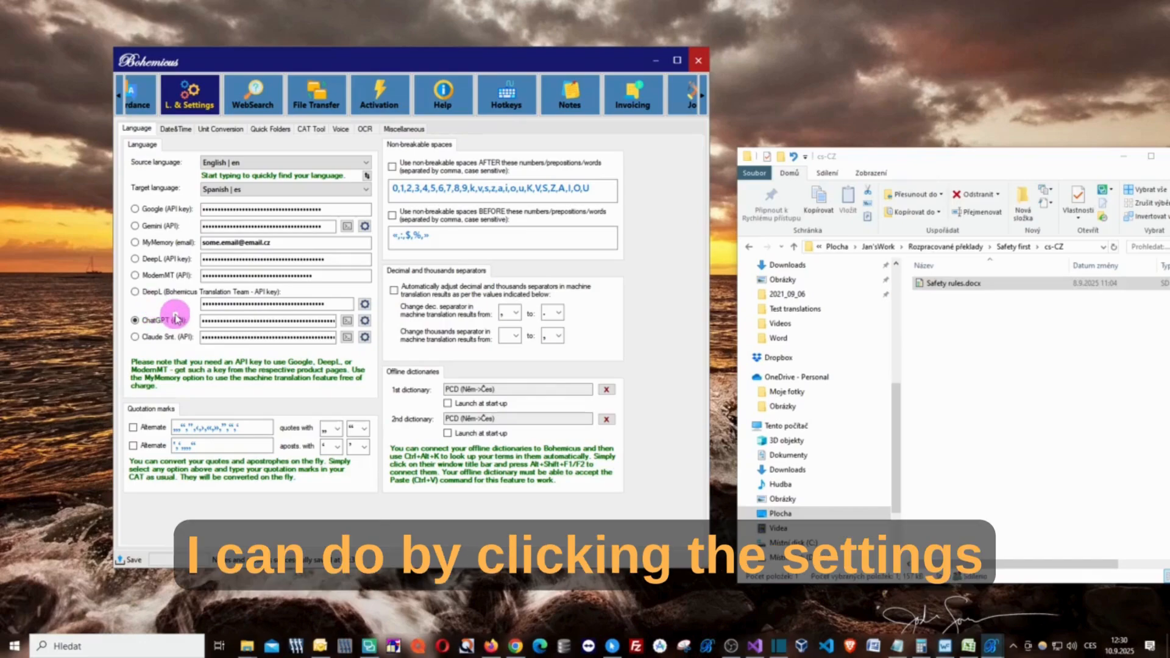
click(365, 323)
drag(610, 222, 493, 235)
click(500, 269)
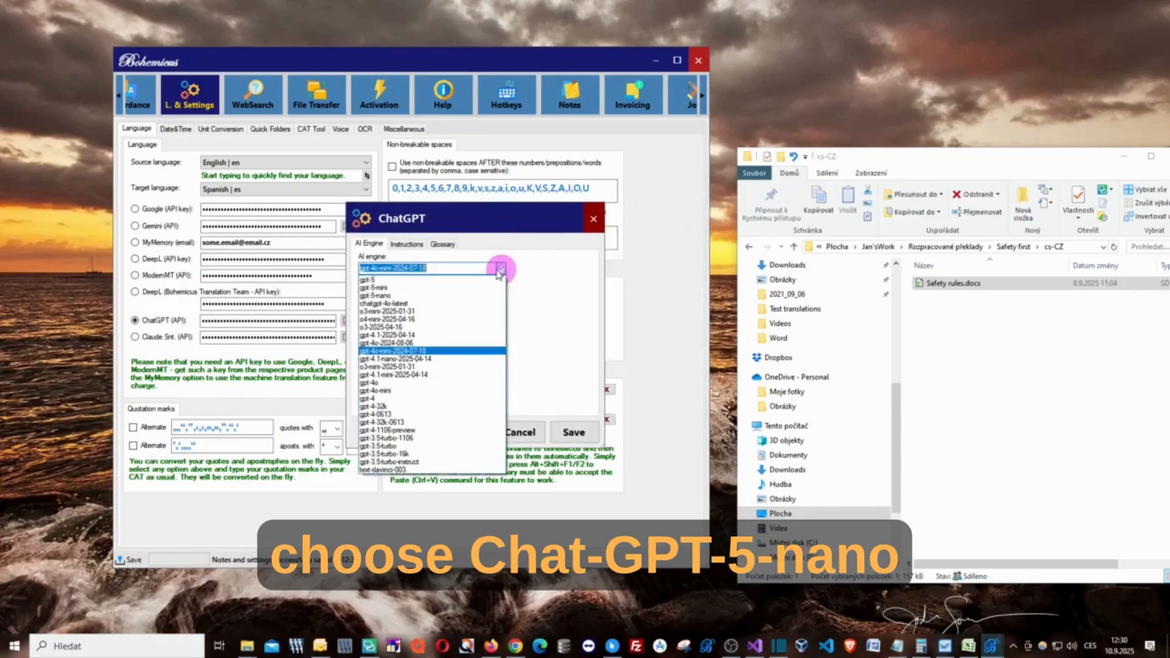
click(383, 296)
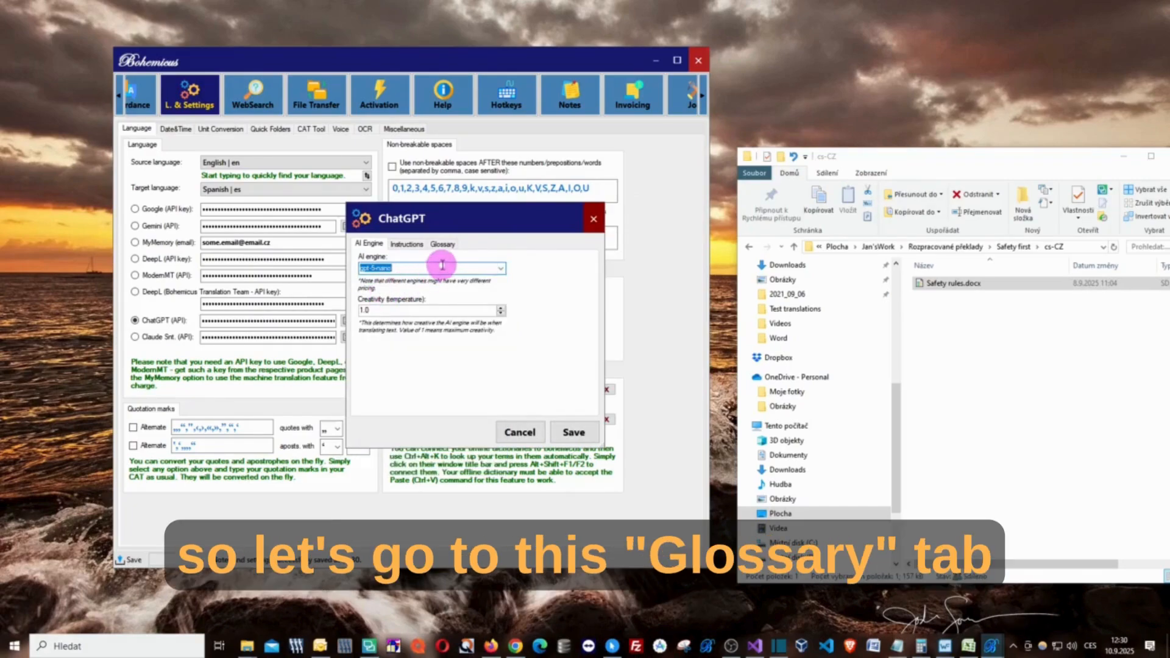
- Bring up the ChatGPT glossary settings and enlarge the dialog to make room for the term list
drag(454, 219, 305, 152)
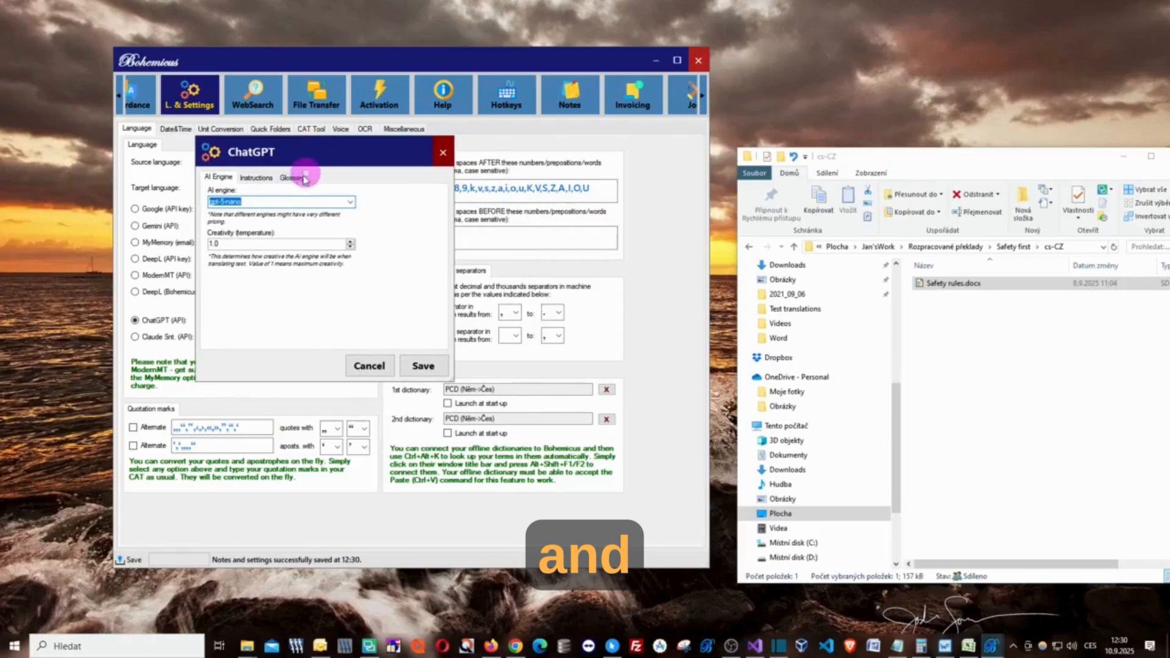
click(292, 177)
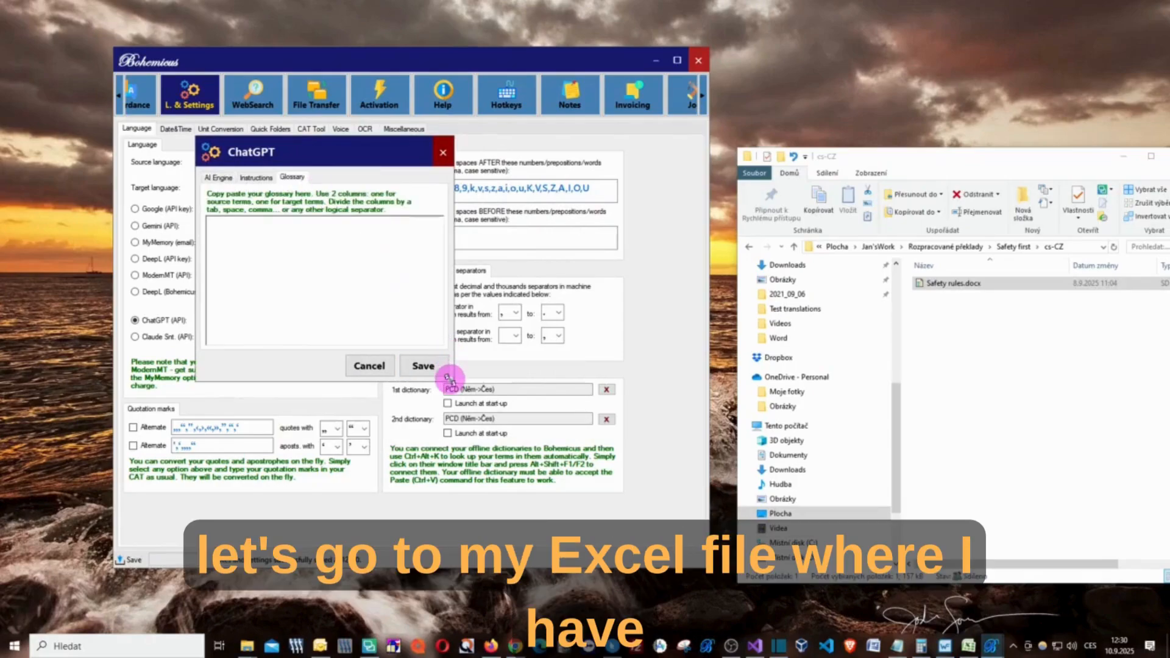
drag(448, 379, 617, 509)
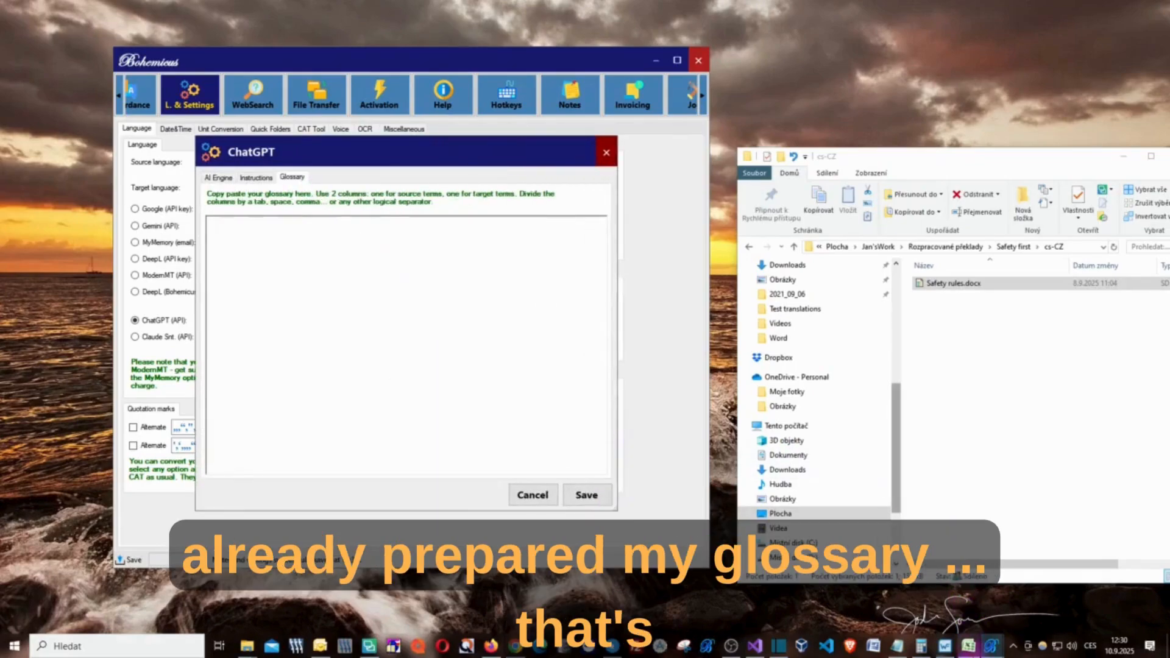
- Switch to the glossary workbook in Excel and copy all English and Spanish entries in columns A and B, starting from row 2
click(970, 646)
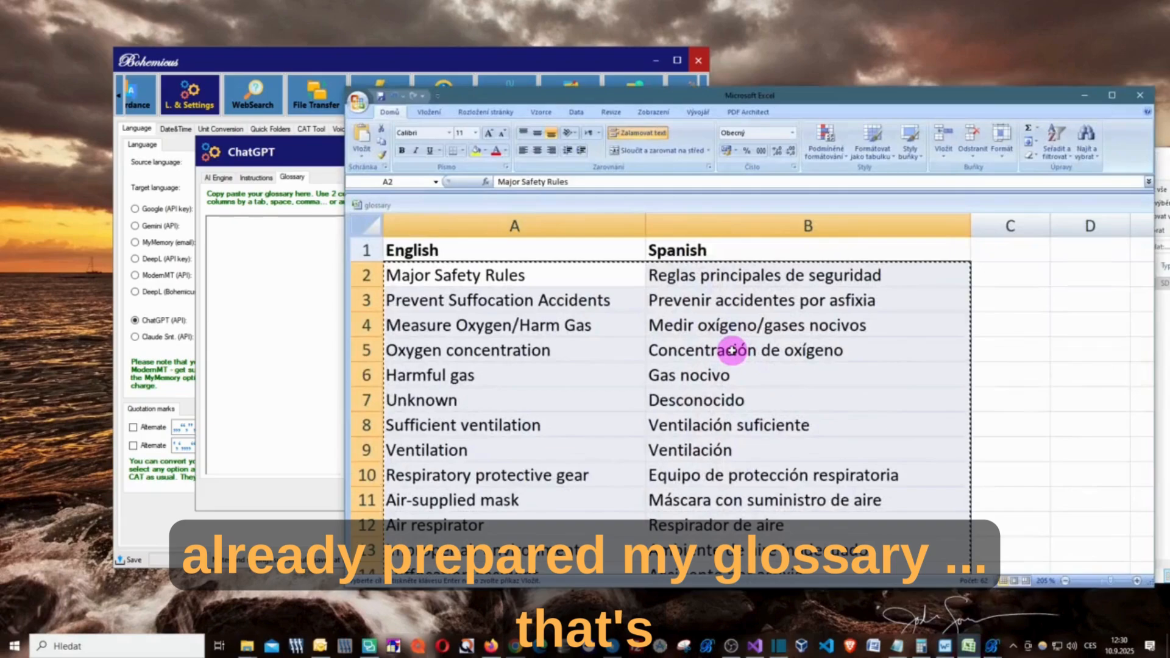
click(726, 303)
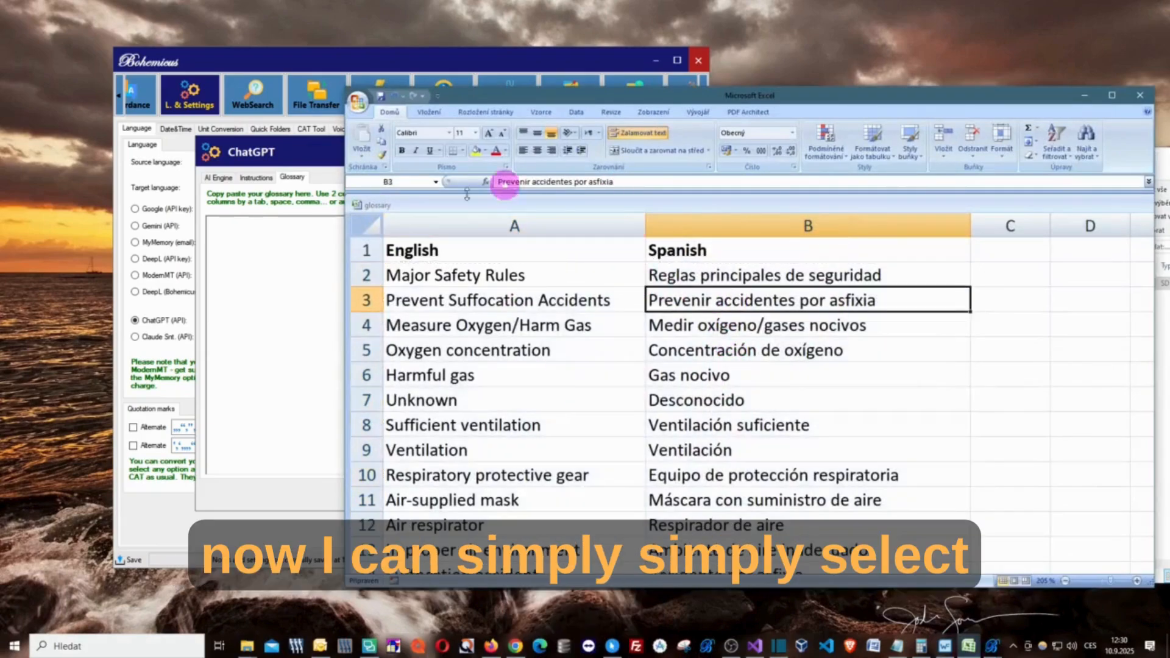
click(550, 273)
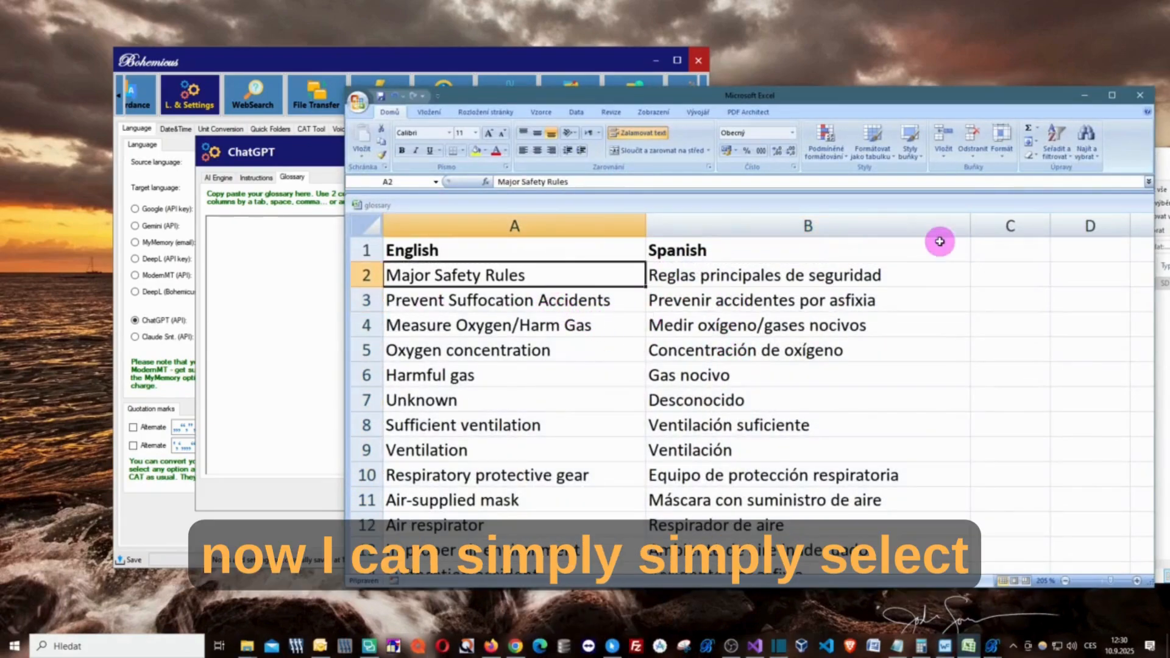
key(shift+Right)
key(shift+Down)
key(shift+Down)
key(shift+Down)
key(shift+Down)
key(shift+Down)
key(shift+Down)
key(shift+Down)
key(shift+Down)
key(shift+Down)
key(shift+Down)
key(shift+Down)
key(shift+Down)
key(shift+Down)
key(shift+Down)
key(shift+Down)
key(shift+Down)
key(shift+Down)
key(shift+Down)
key(shift+Down)
key(shift+Down)
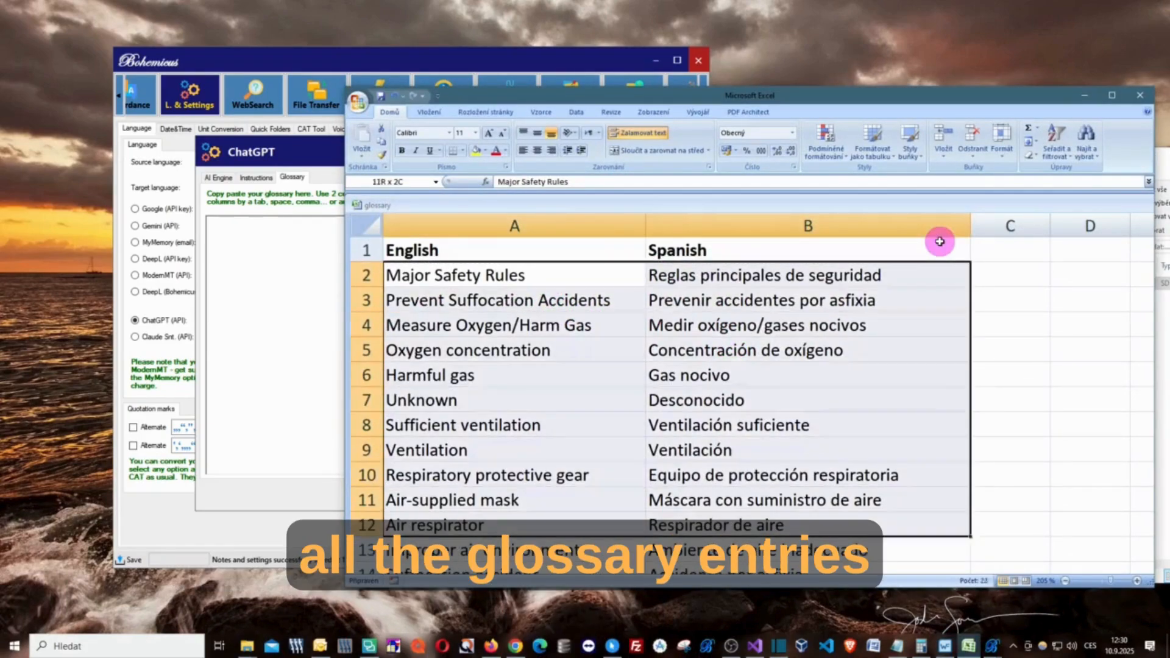
key(shift+Down)
key(shift+Down)
key(shift+Down)
key(shift+Down)
key(shift+Down)
key(shift+Down)
key(shift+Down)
key(shift+Down)
key(shift+Down)
key(shift+Down)
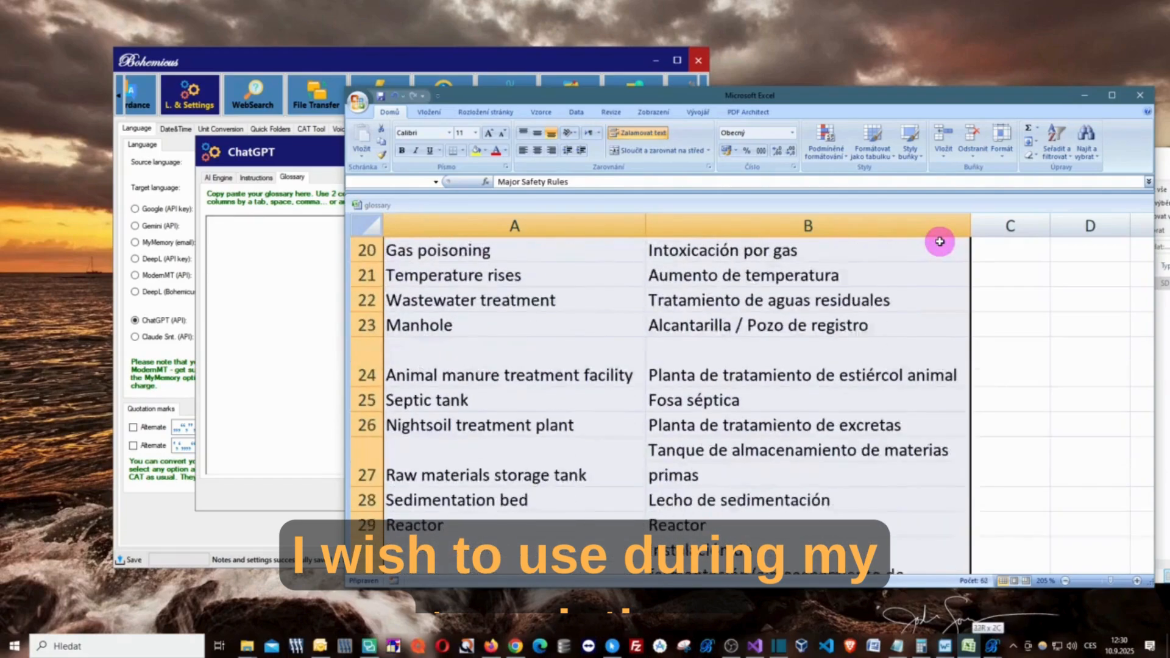
key(shift+Down)
key(shift+Down)
key(shift+Down)
key(shift+Up)
key(shift+Up)
key(shift+Up)
key(shift+Up)
key(shift+Up)
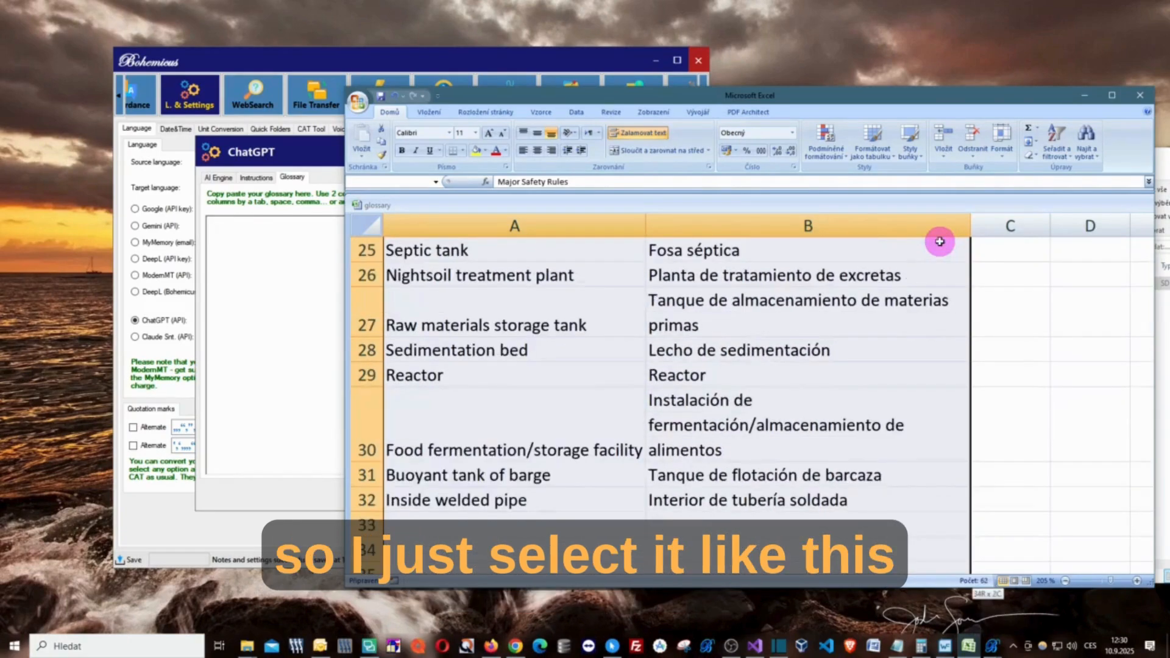
scroll(837, 435, up, 8)
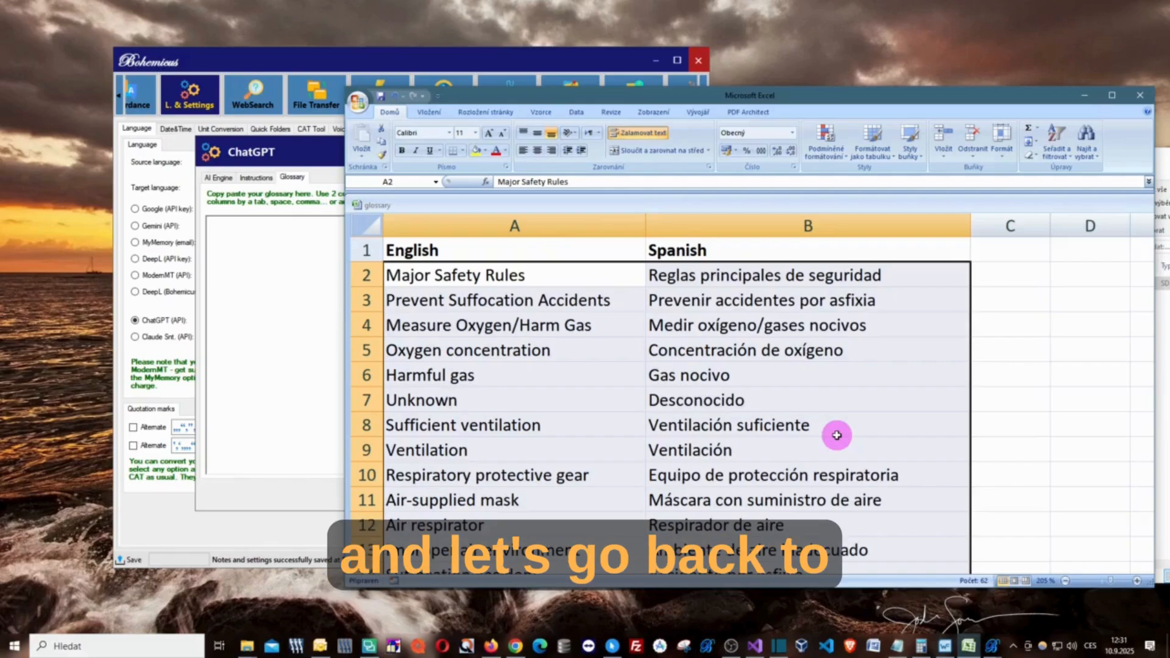
key(ctrl+c)
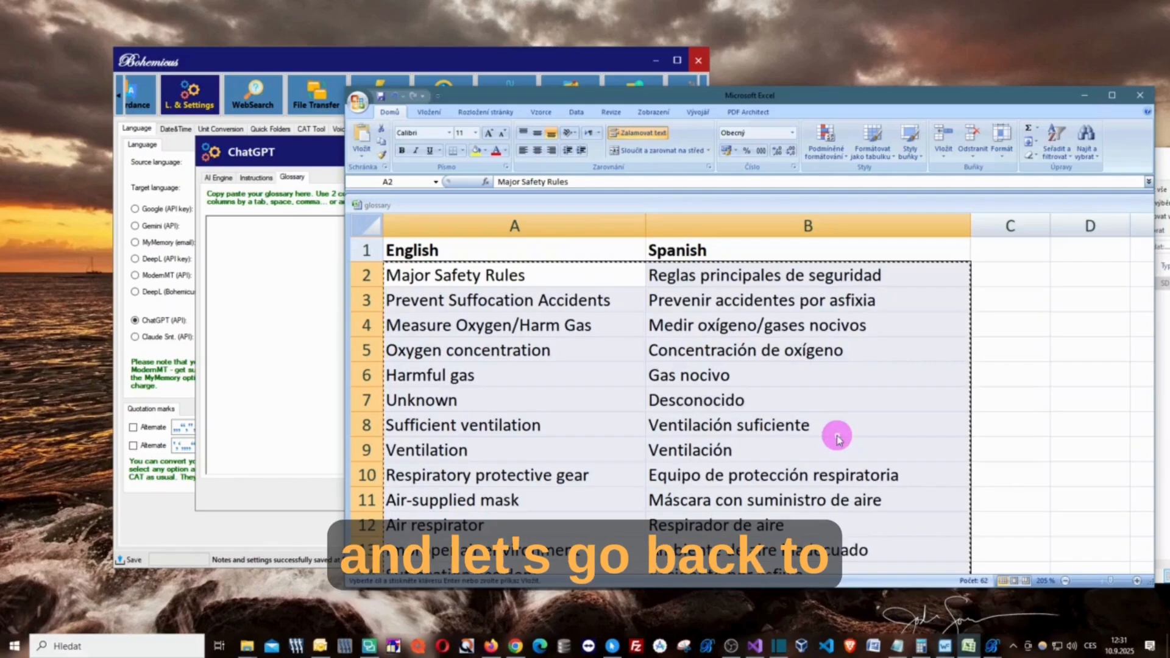
- Return to the ChatGPT settings in Bohemicus and paste the copied glossary entries into the empty glossary
click(1082, 101)
drag(438, 157, 461, 157)
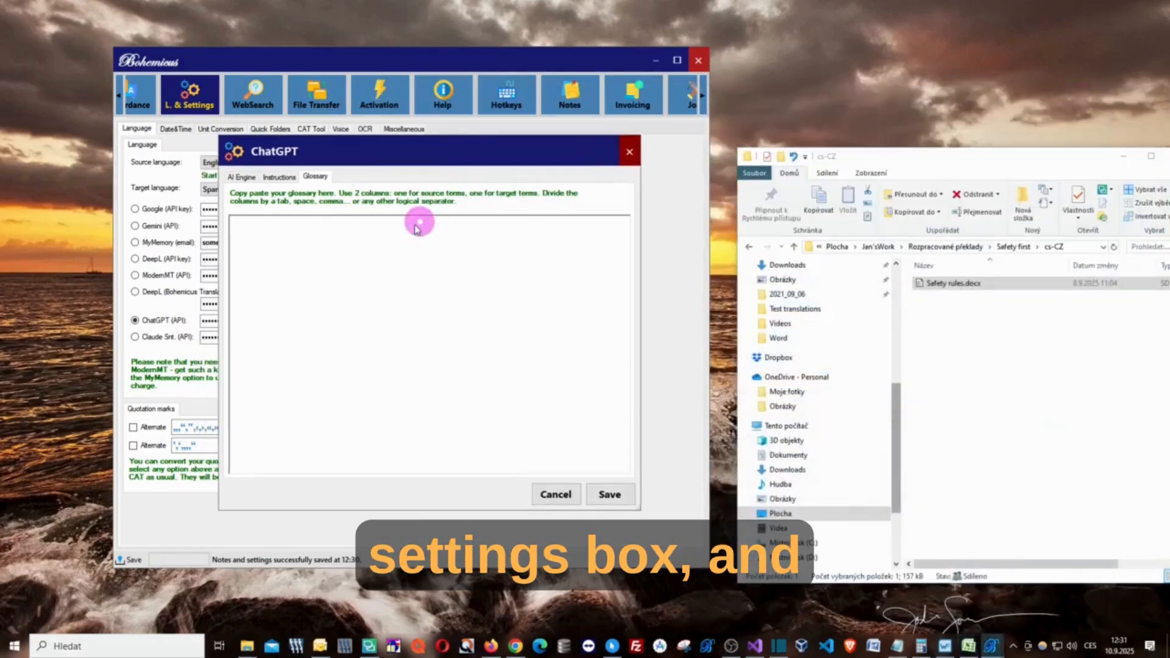
click(378, 248)
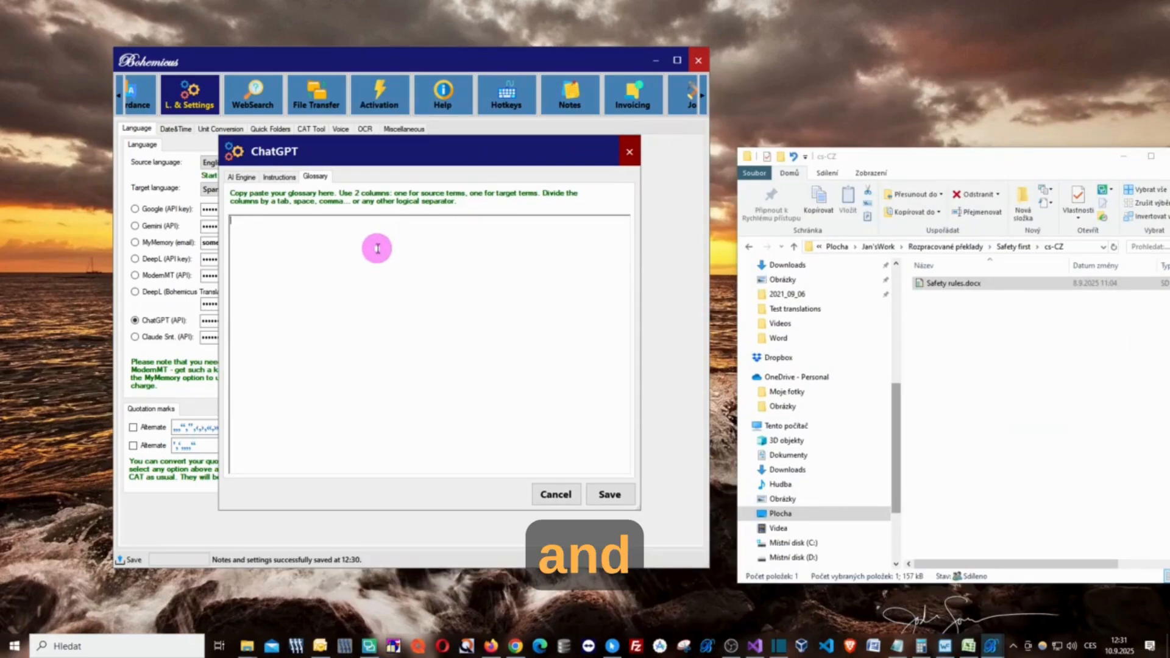
key(ctrl+v)
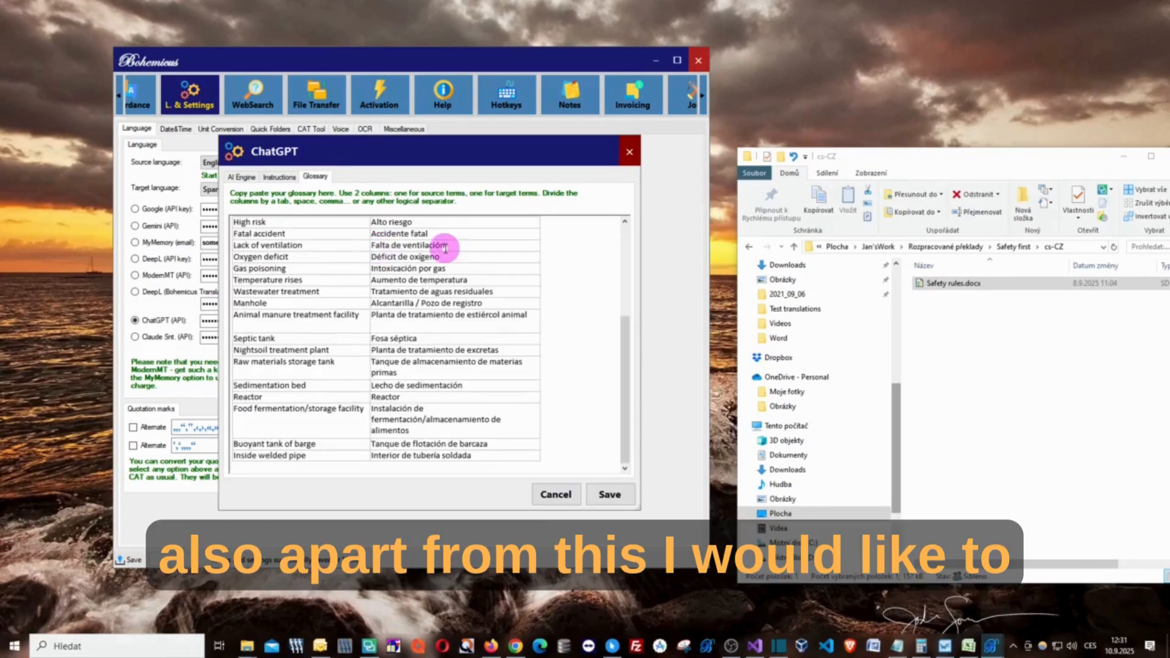
- Check the custom ChatGPT instructions, keep "Use formal voice." as the only instruction, and save the ChatGPT settings
mouse_move(443, 150)
mouse_down()
mouse_move(449, 177)
mouse_move(444, 168)
mouse_up()
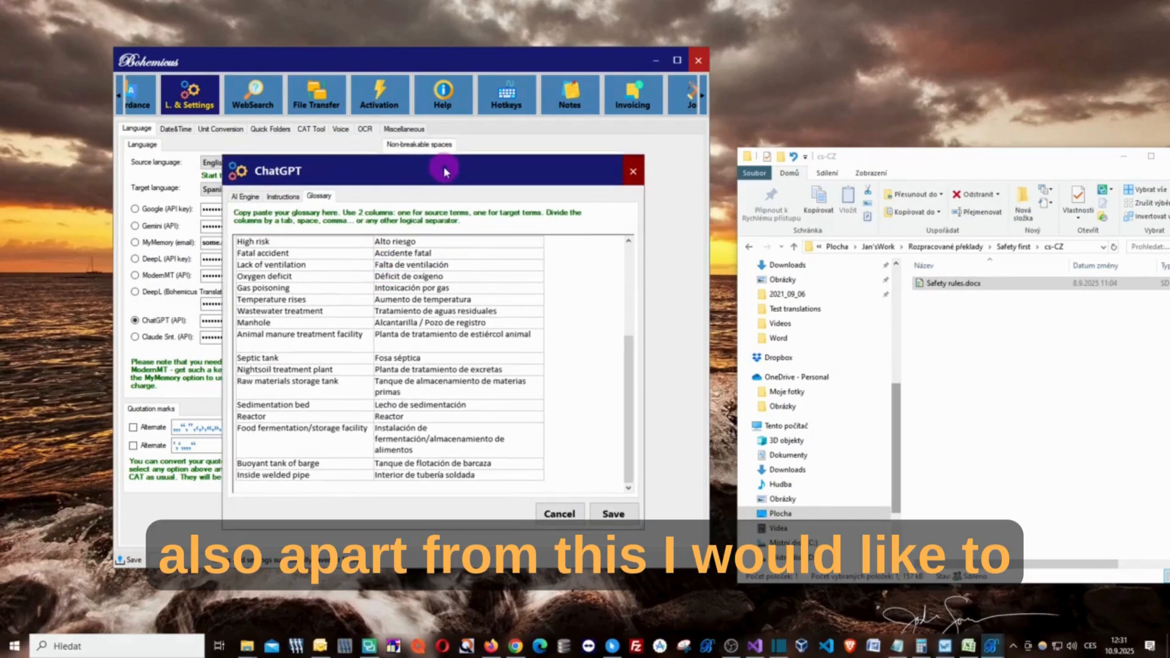
click(282, 195)
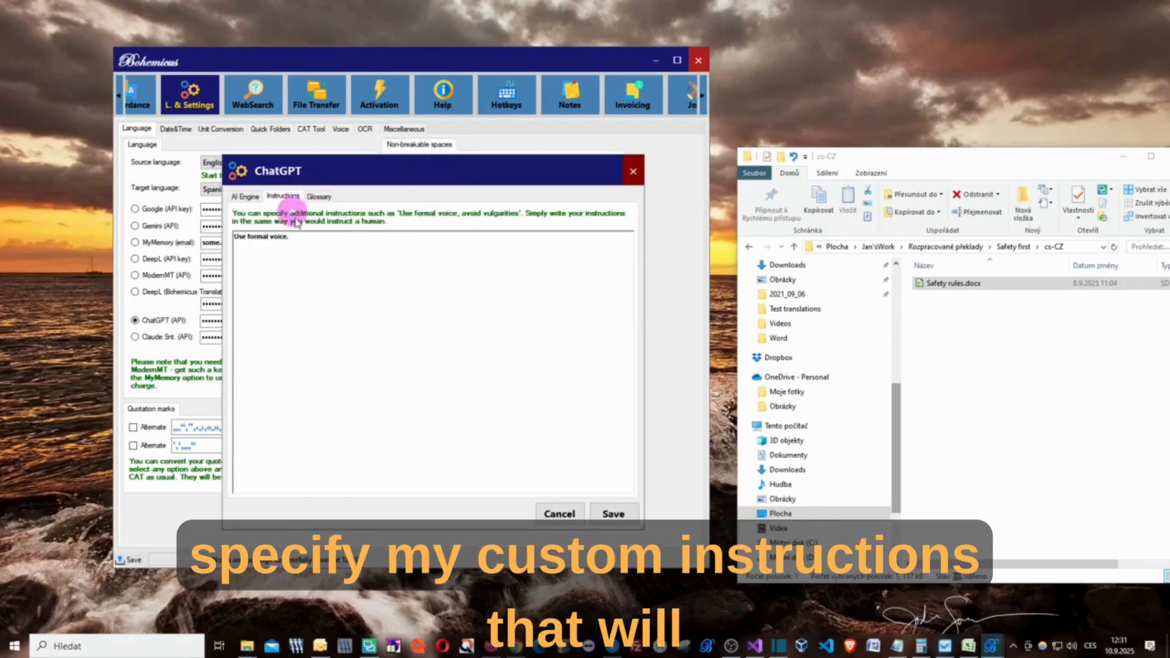
click(317, 266)
scroll(324, 279, up, 5)
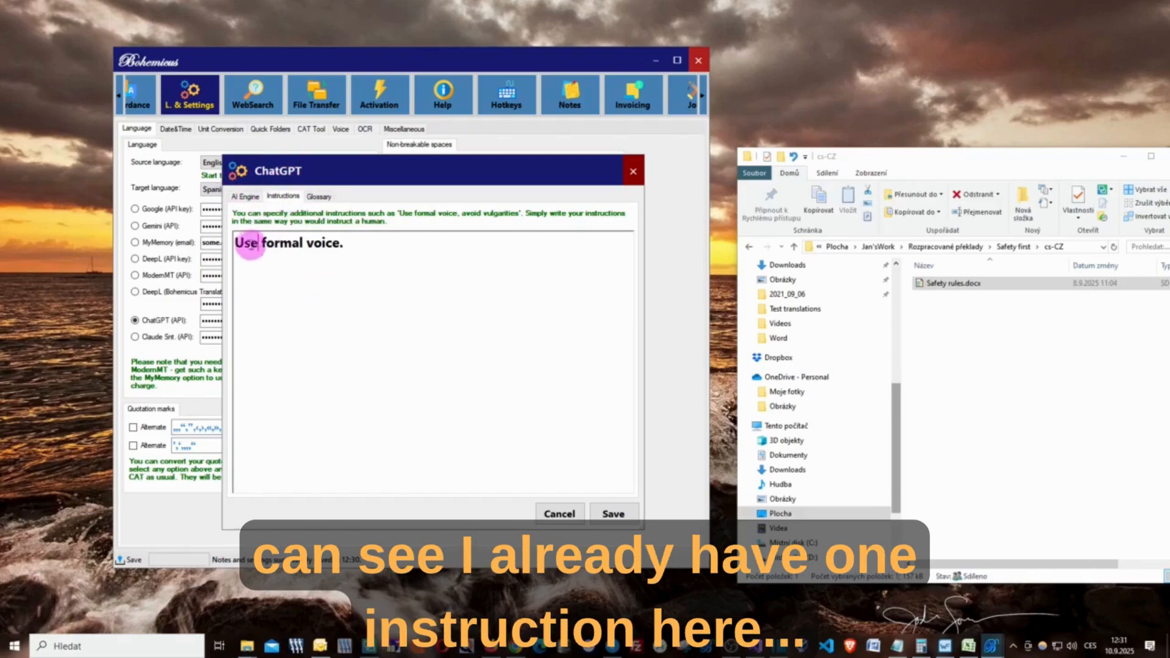
drag(239, 242, 366, 242)
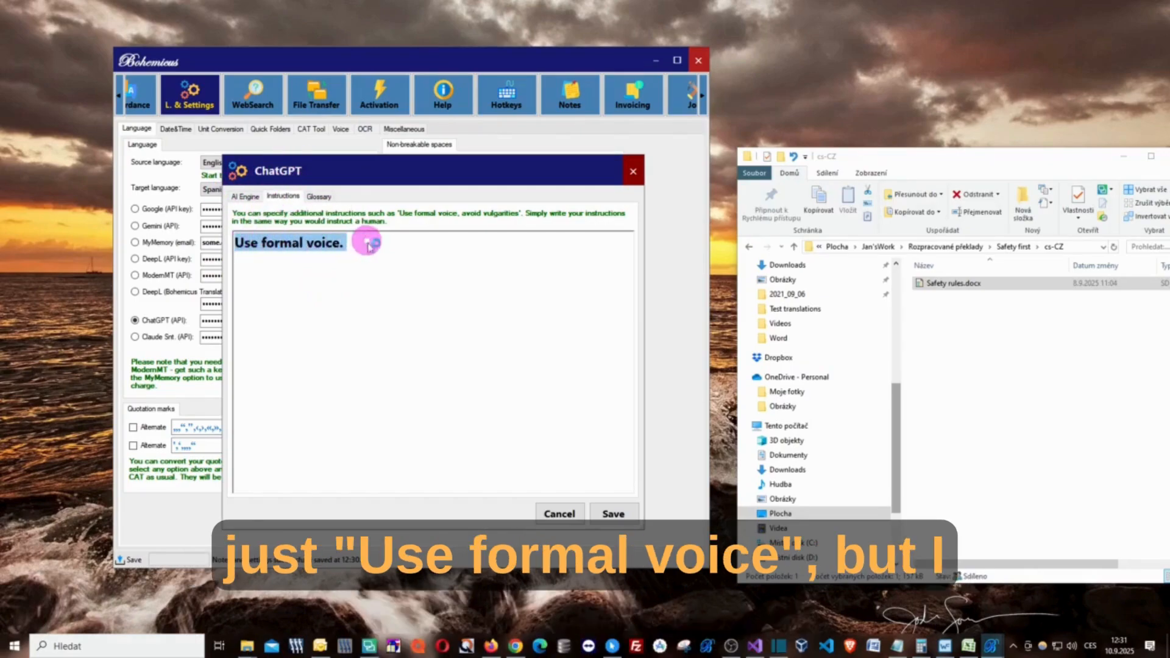
click(335, 243)
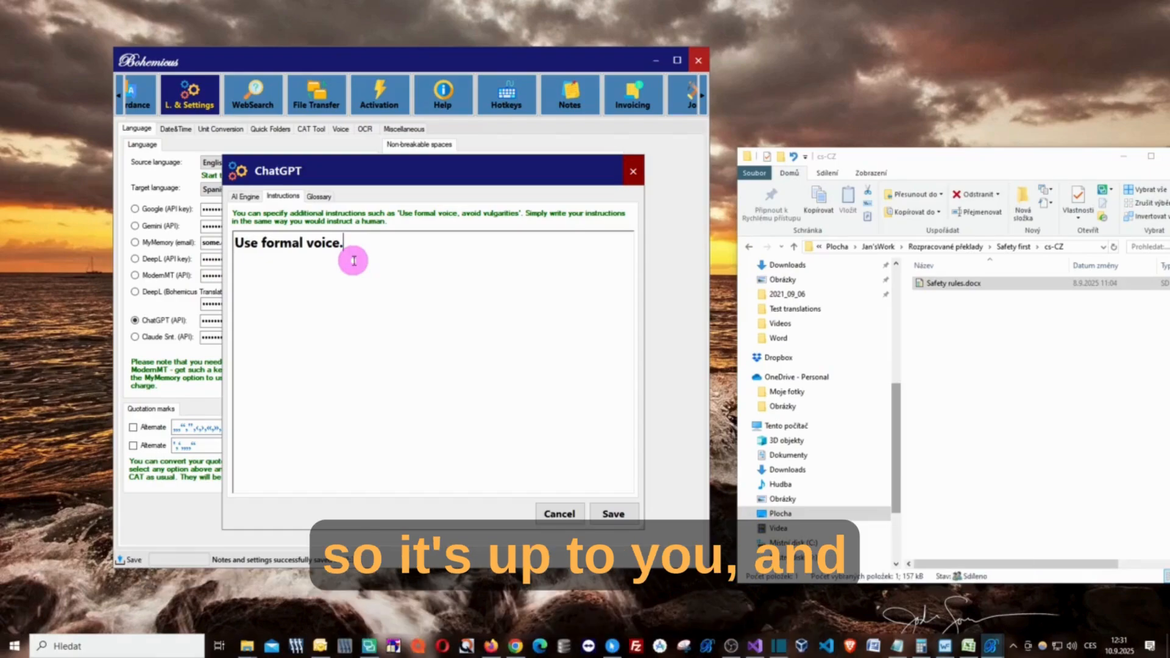
drag(440, 176, 417, 142)
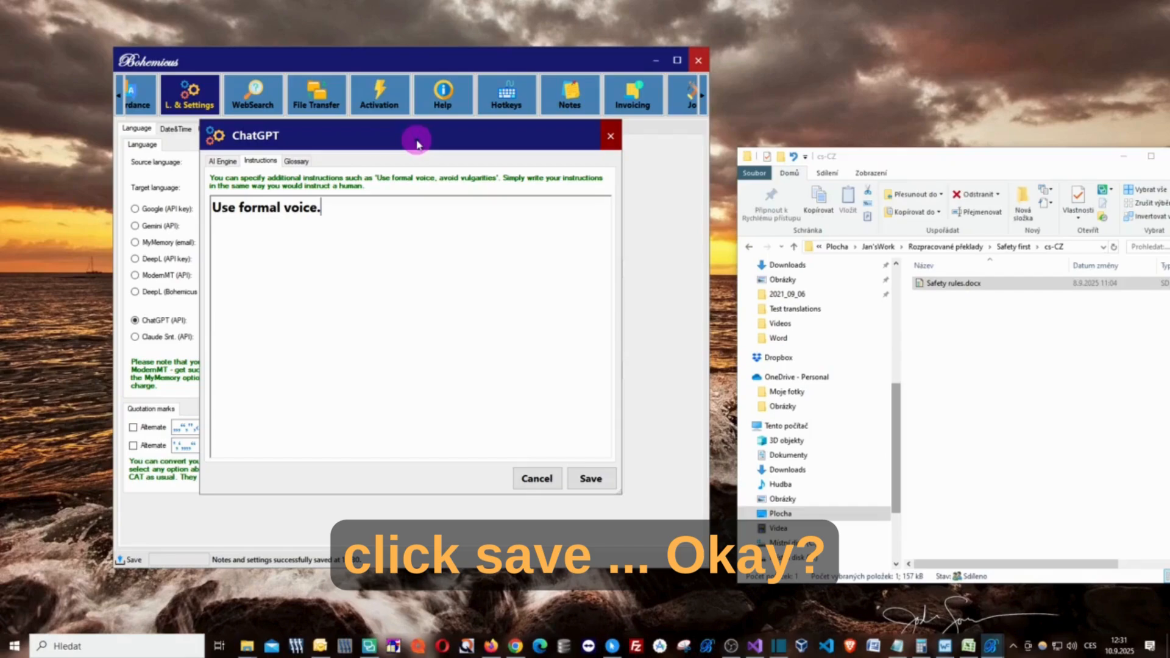
click(587, 480)
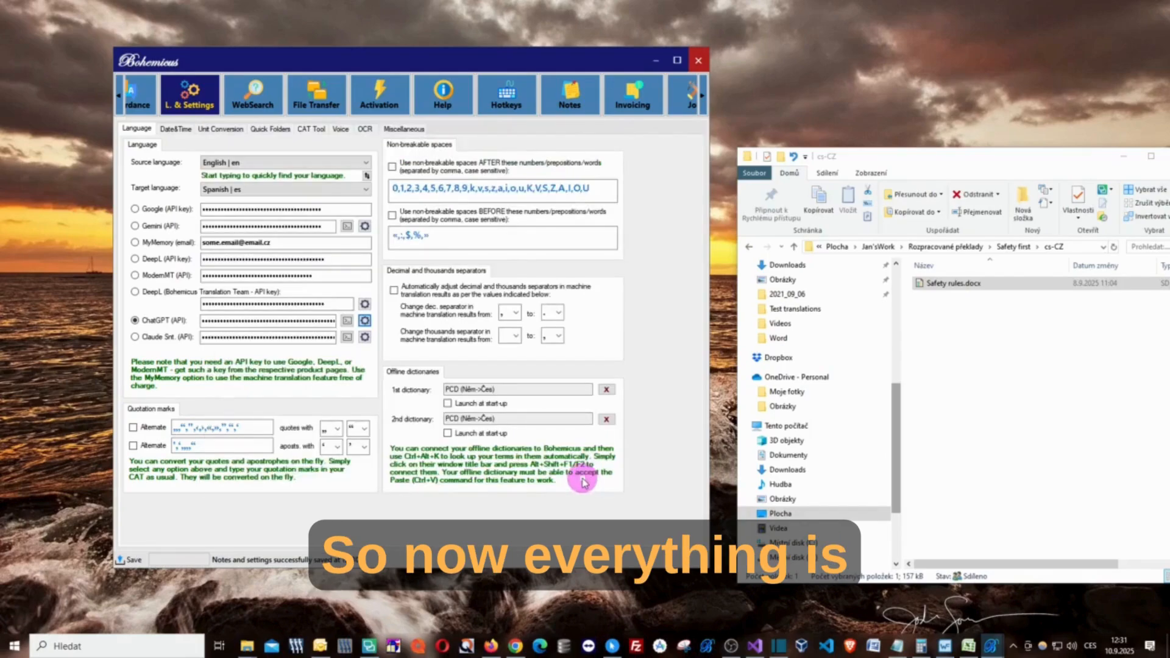
- Go to the Trados/CATs pretranslation area and load Safety rules.docx from the cs-CZ folder into its file list
click(704, 100)
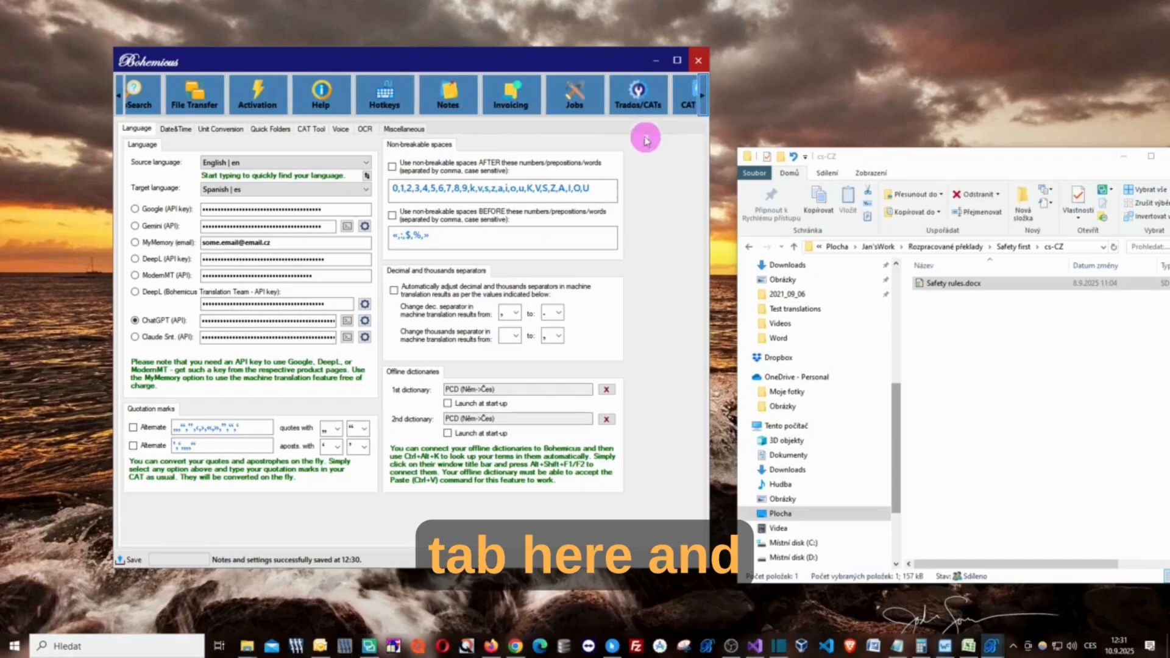
click(633, 105)
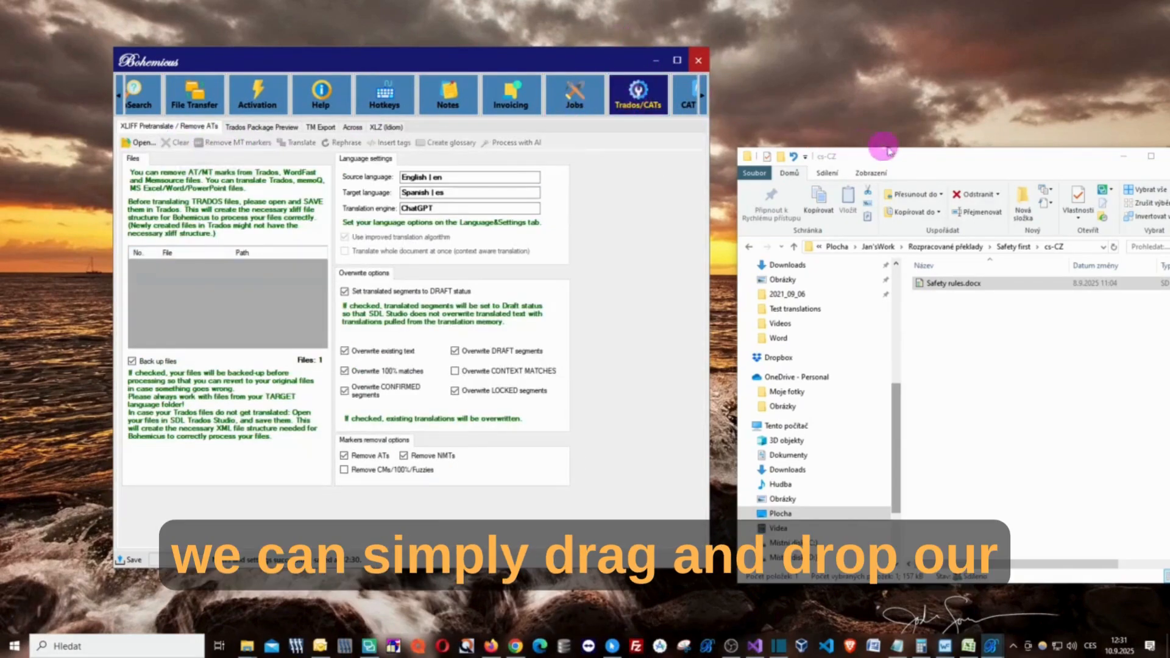
drag(914, 156, 827, 132)
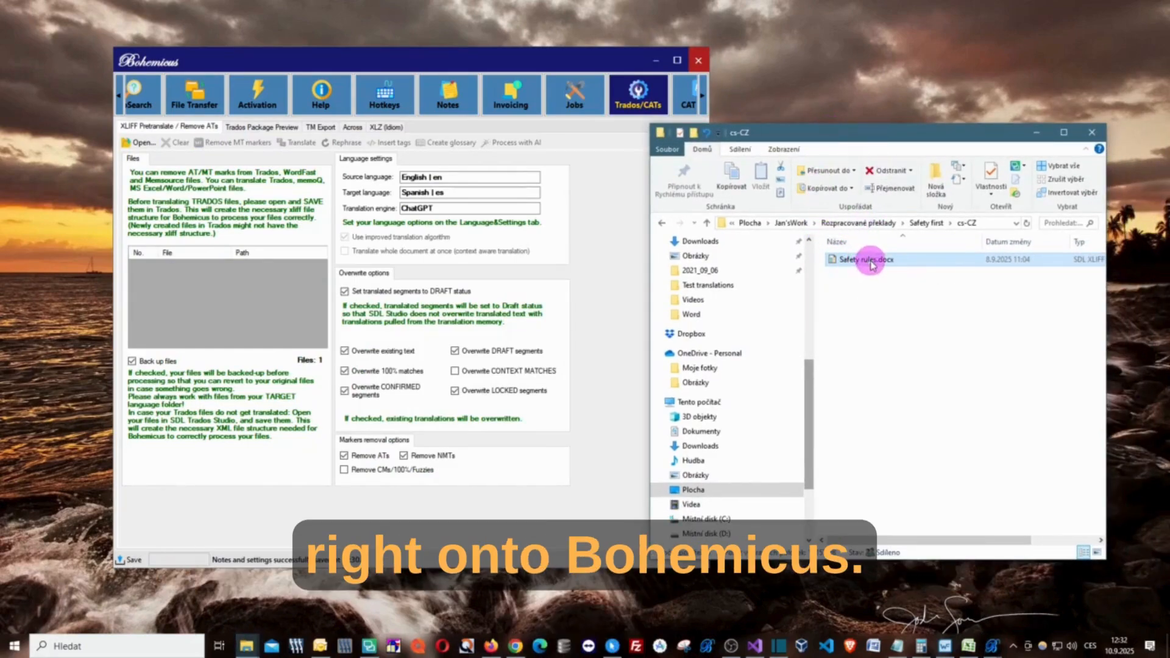
drag(871, 263, 276, 300)
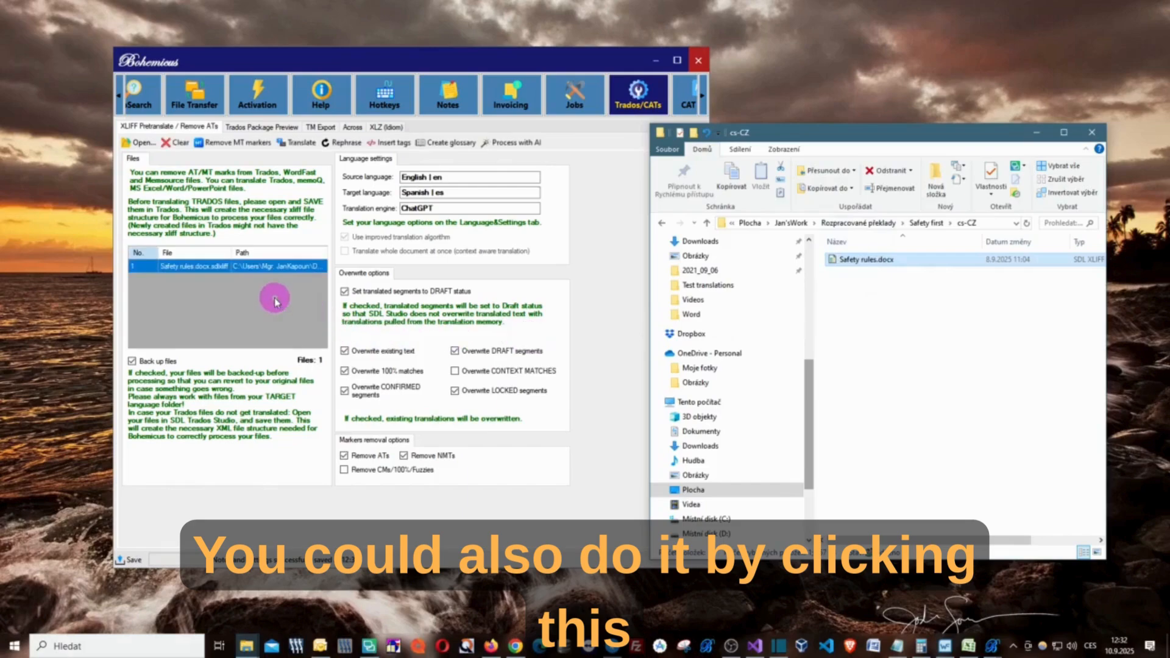
drag(332, 57, 344, 57)
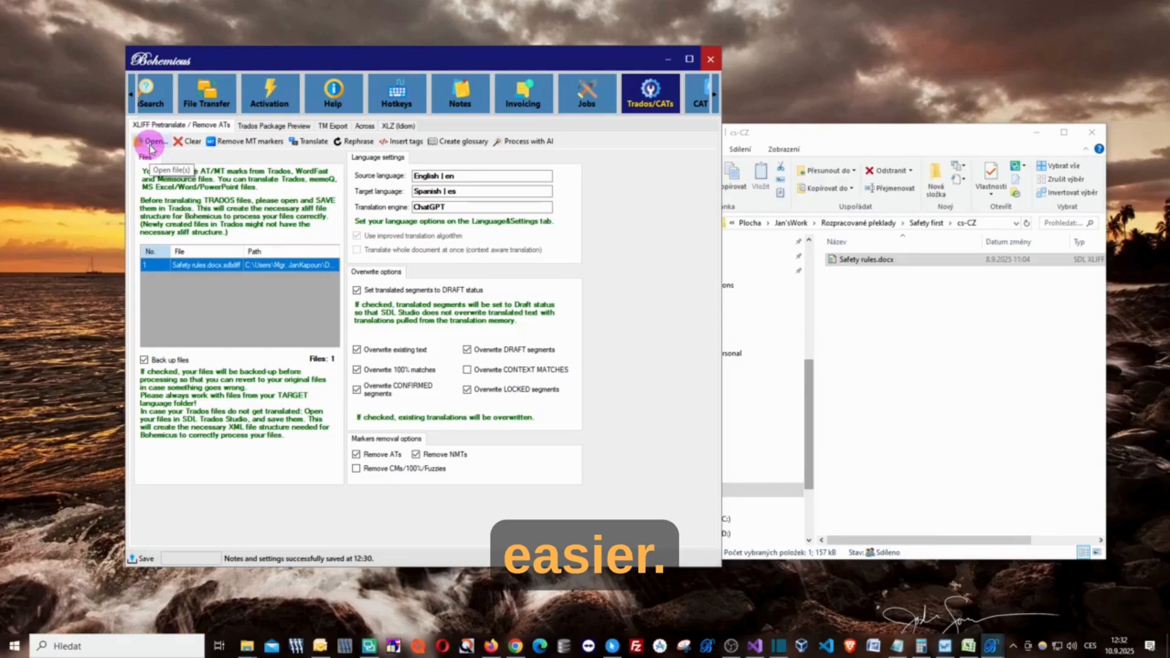
drag(344, 56, 351, 59)
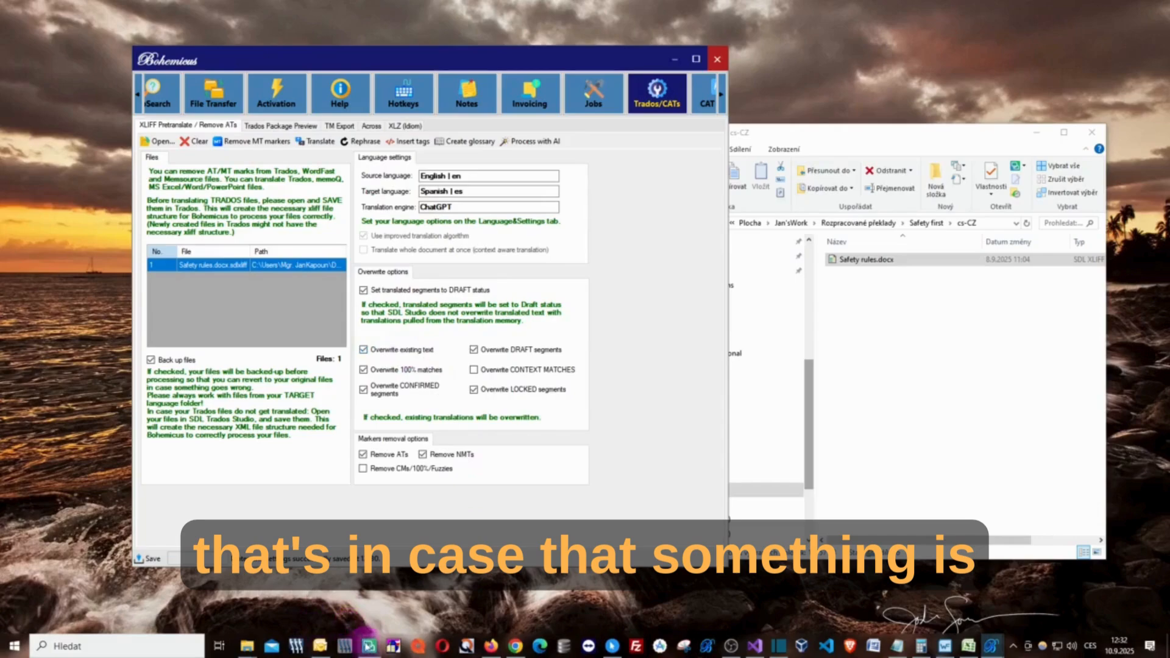
- Switch to SDL Trados Studio, inspect the target segments of Safety rules.docx.sdlxliff for existing translations, and return to Bohemicus
click(368, 646)
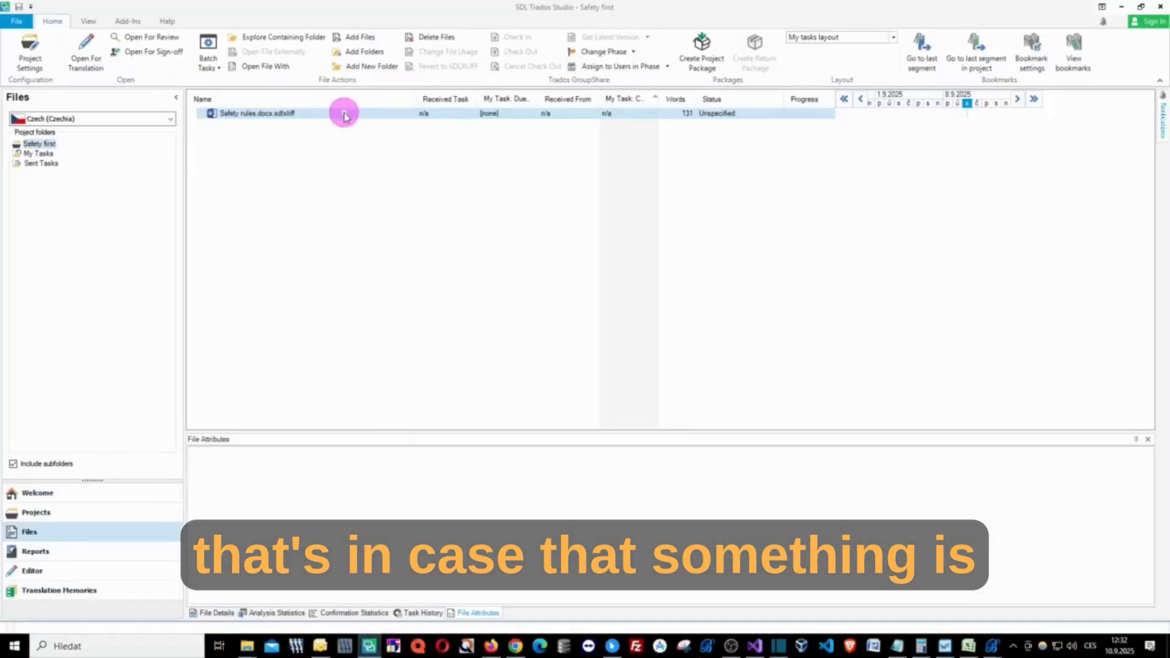
double_click(338, 113)
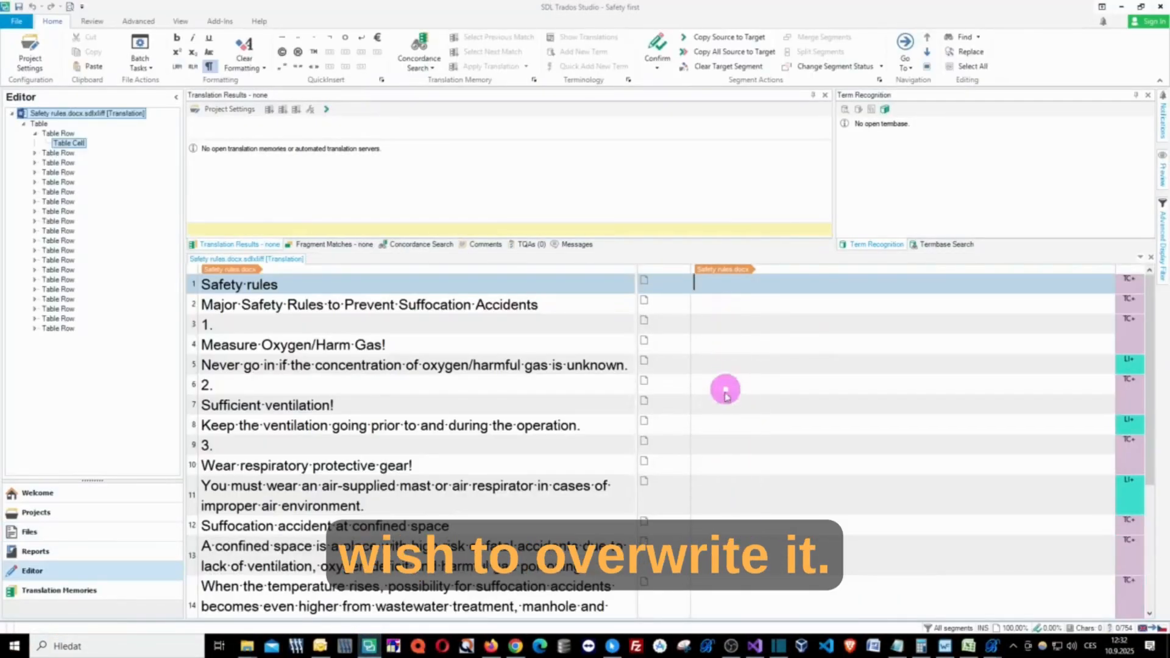
scroll(723, 431, down, 3)
scroll(723, 447, up, 3)
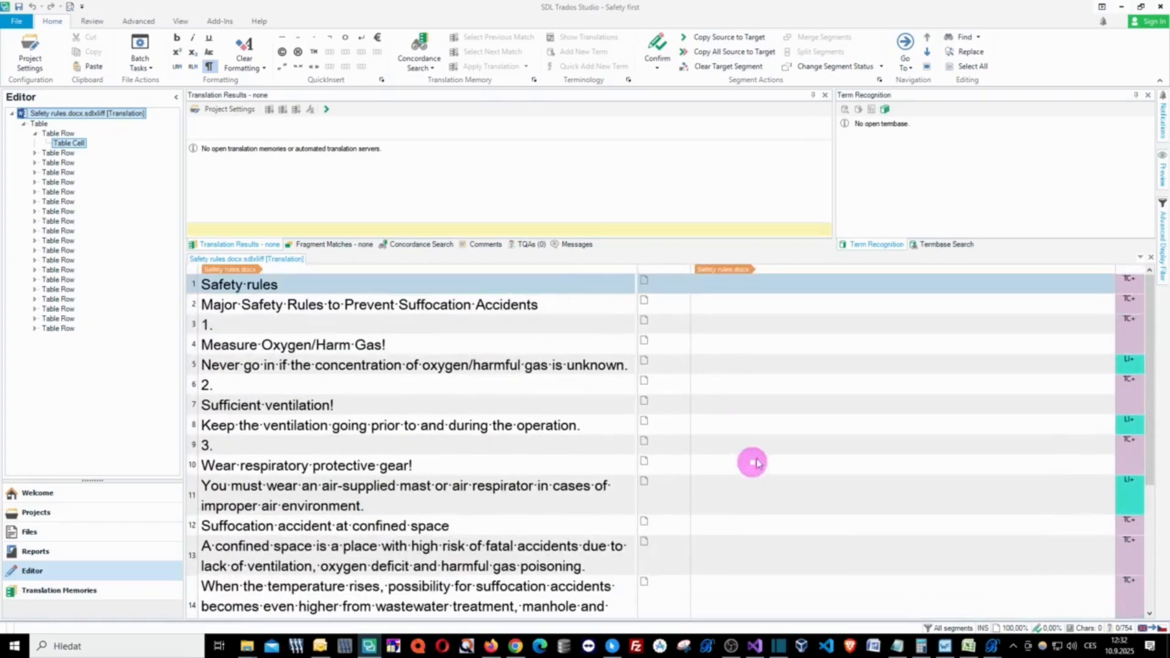
scroll(750, 437, down, 3)
scroll(745, 384, up, 3)
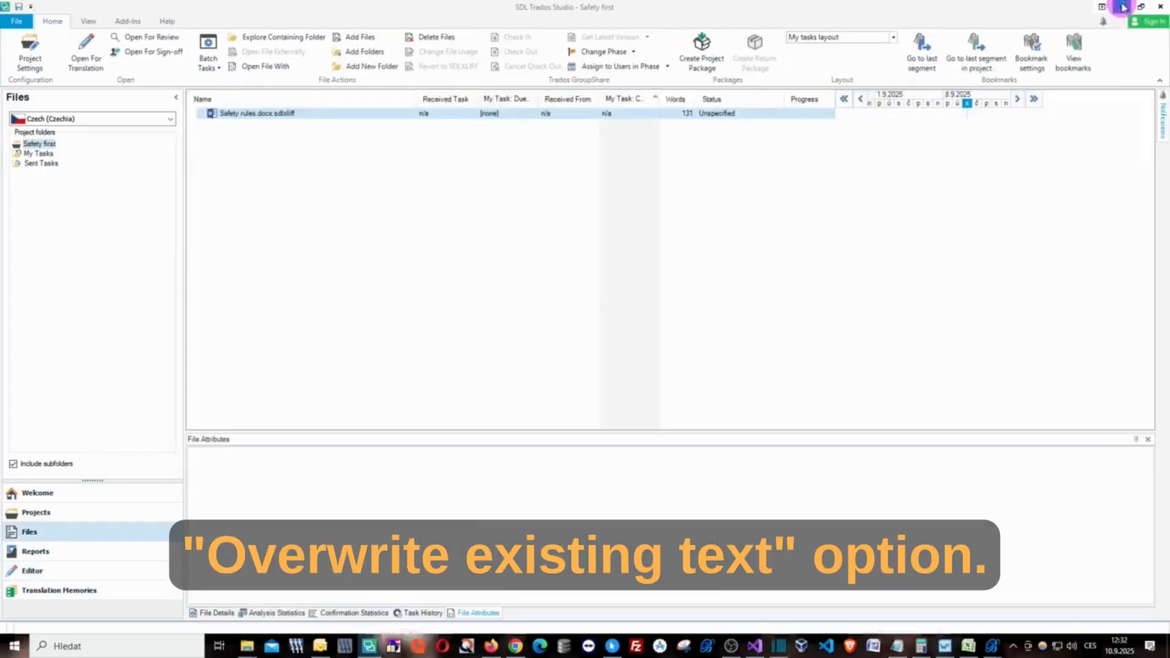
click(1123, 7)
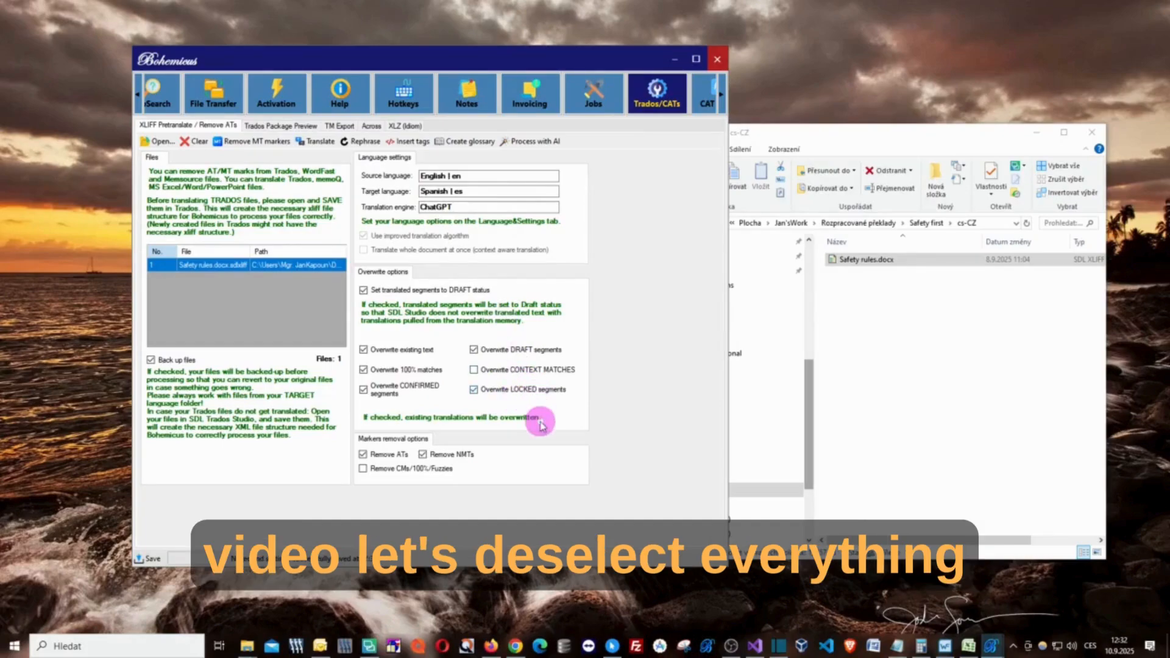
- Disable overwriting of existing text, including draft, locked and confirmed segments and 100% matches
click(484, 349)
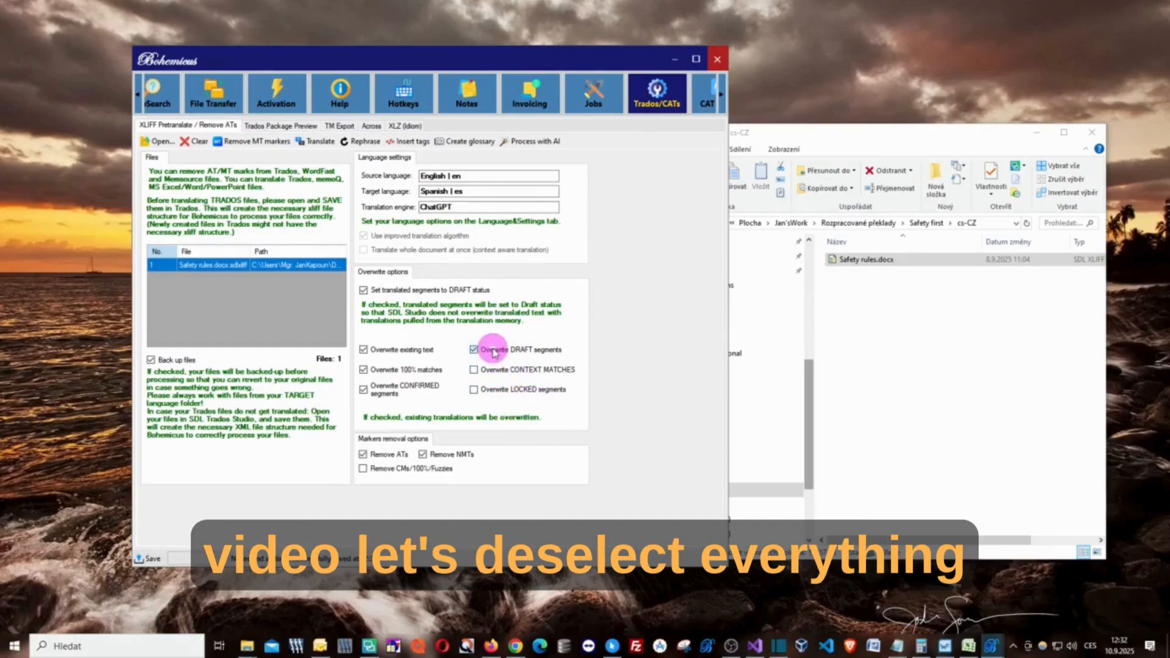
click(411, 350)
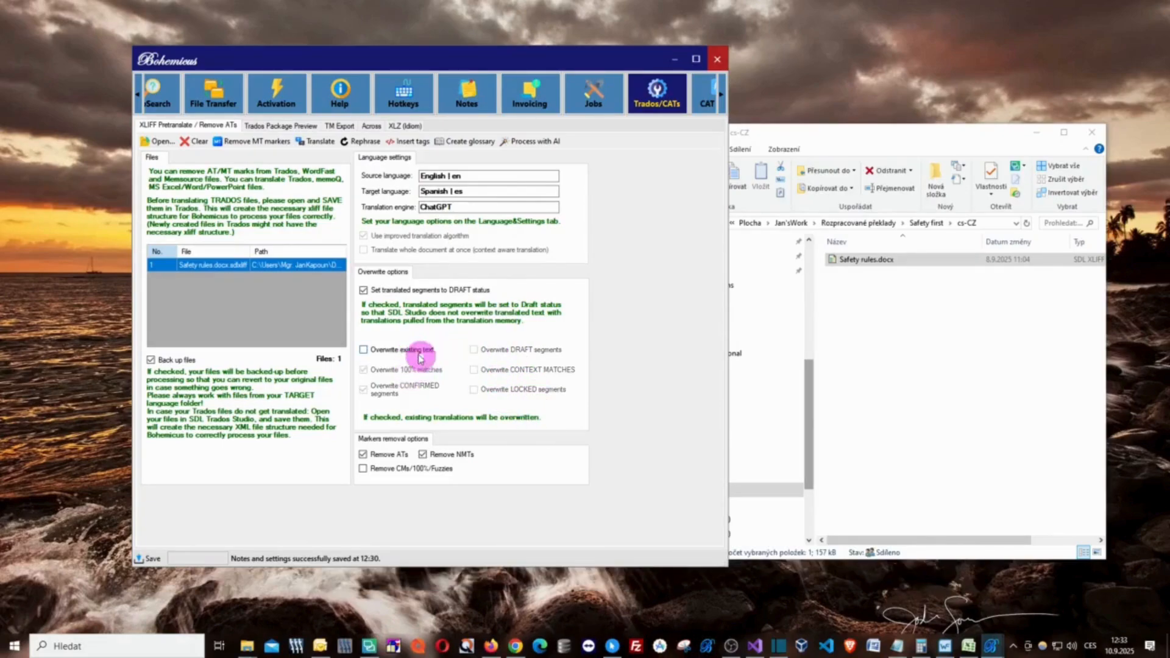
click(393, 350)
click(410, 393)
click(403, 351)
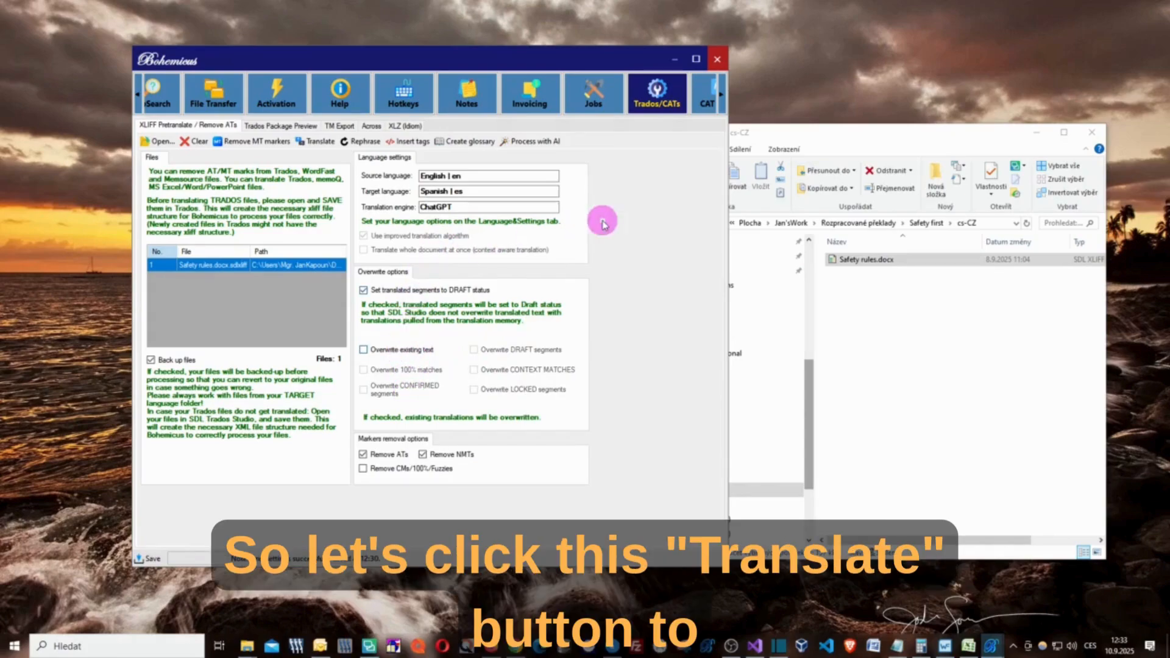
- Translate the loaded Safety rules file with ChatGPT, close the progress window when finished, and minimize the file folder window
drag(463, 67, 496, 72)
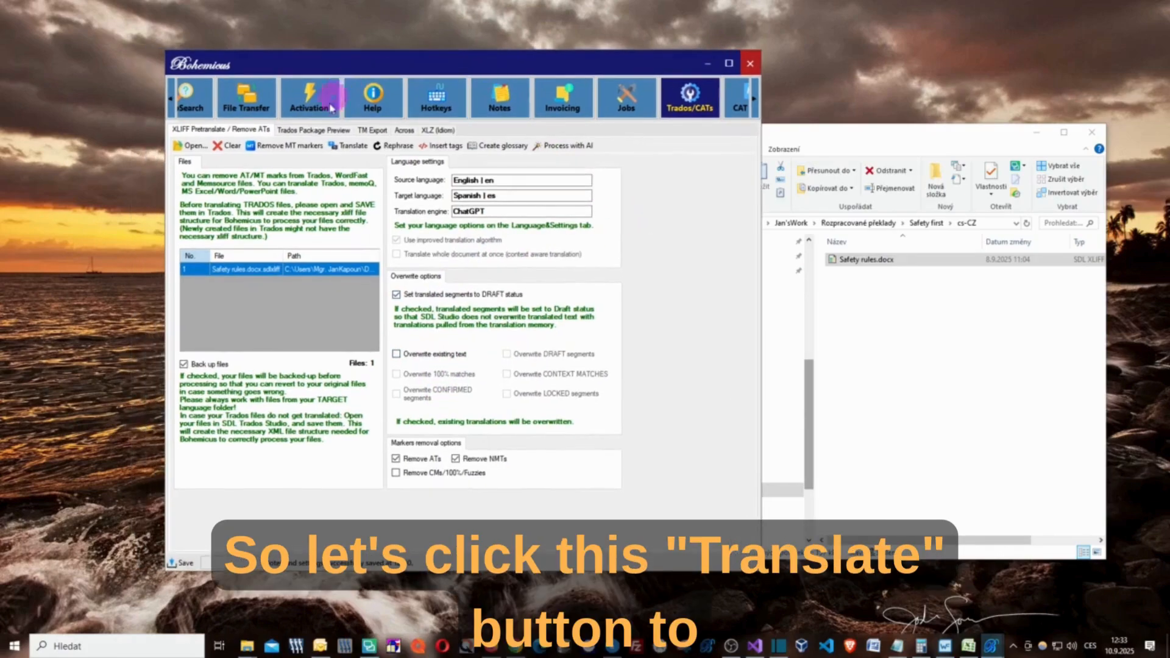
click(354, 151)
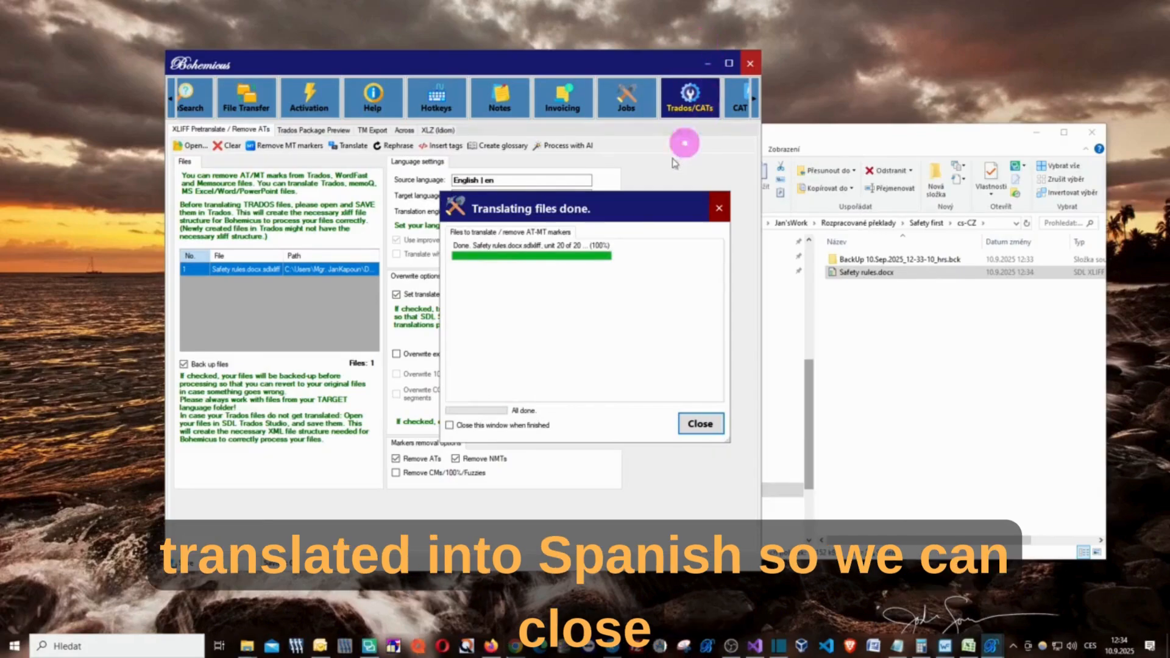
drag(638, 216, 608, 195)
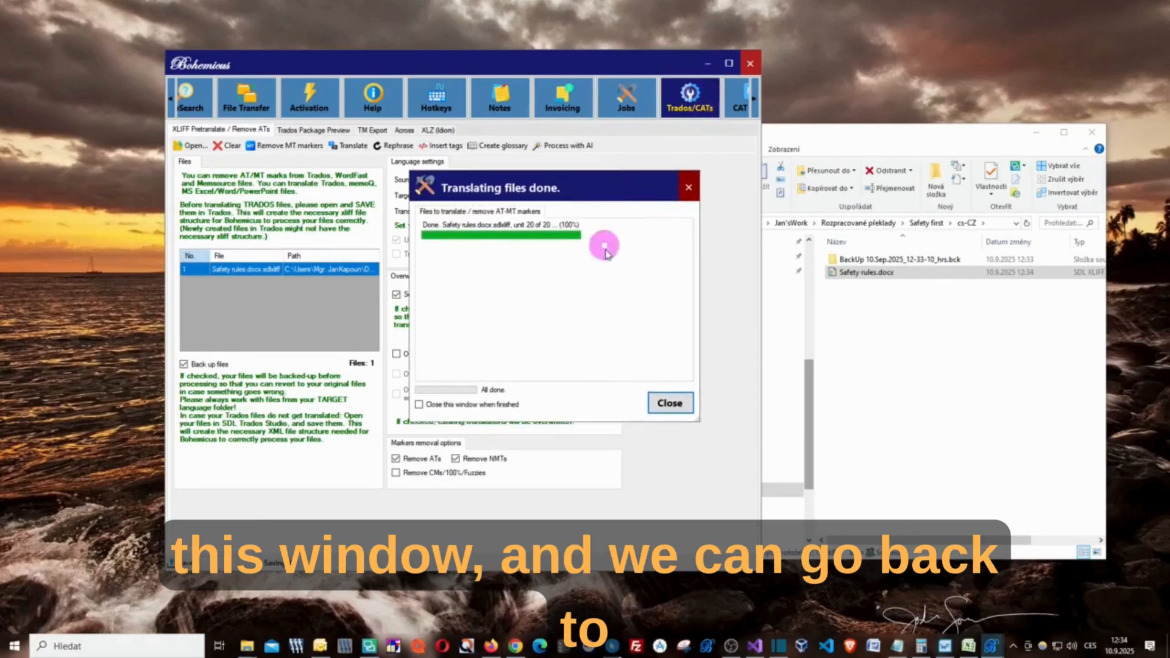
click(668, 401)
click(1038, 131)
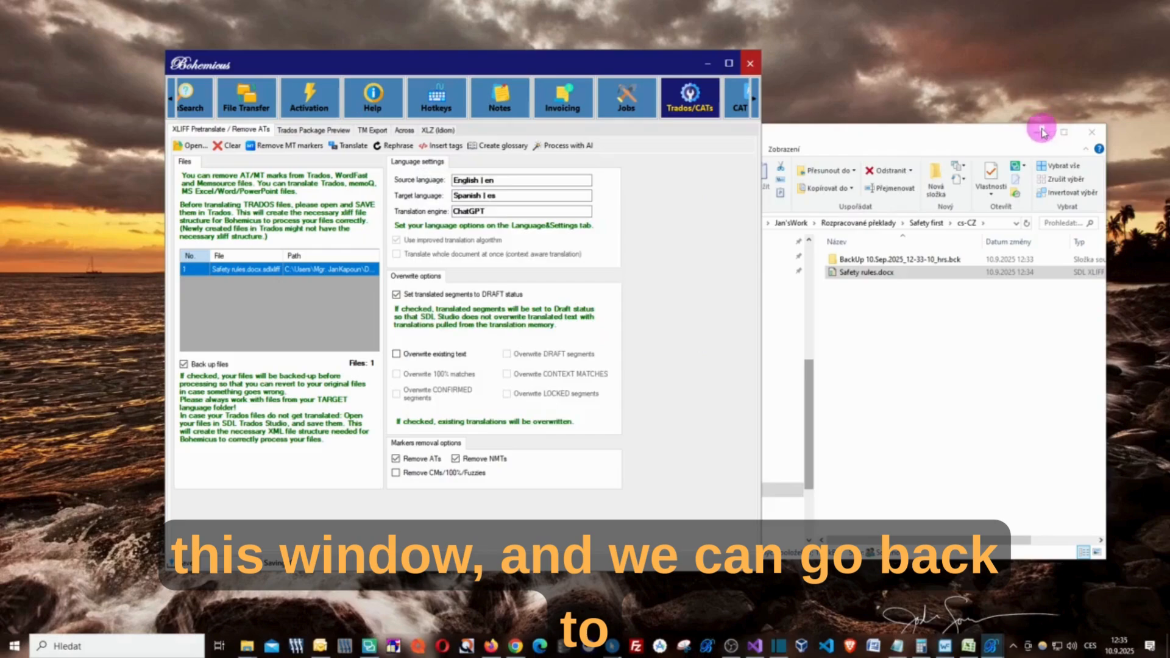
- Switch to SDL Trados Studio, open Safety rules.docx.sdlxliff for translation, and review the Spanish target segments
click(369, 647)
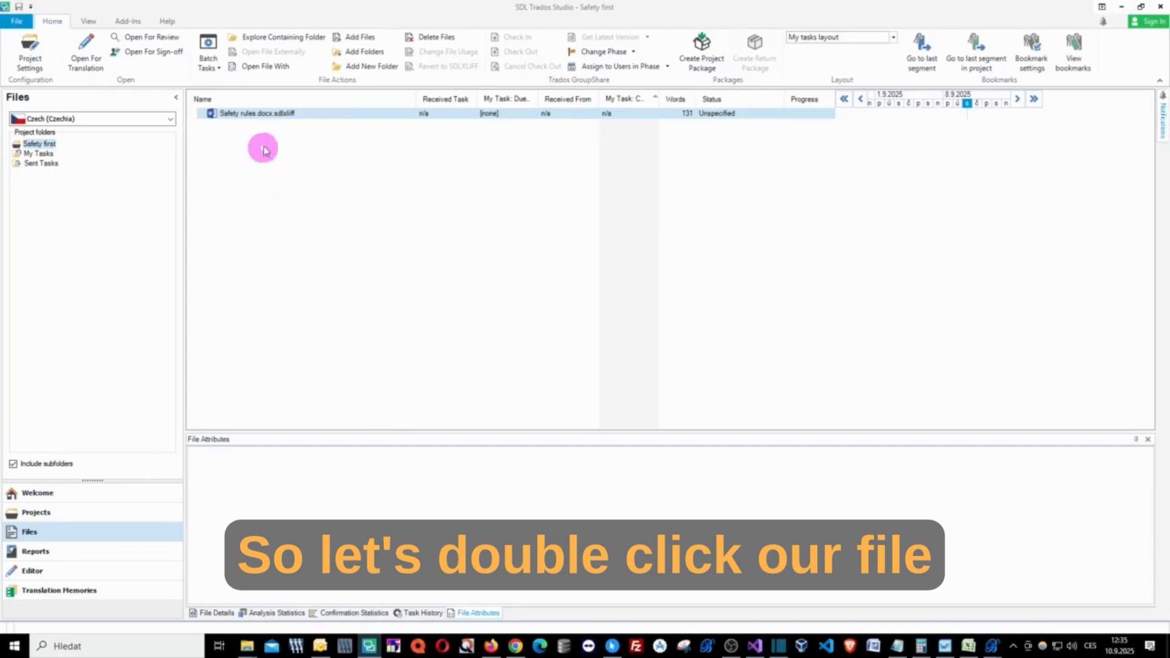
double_click(287, 113)
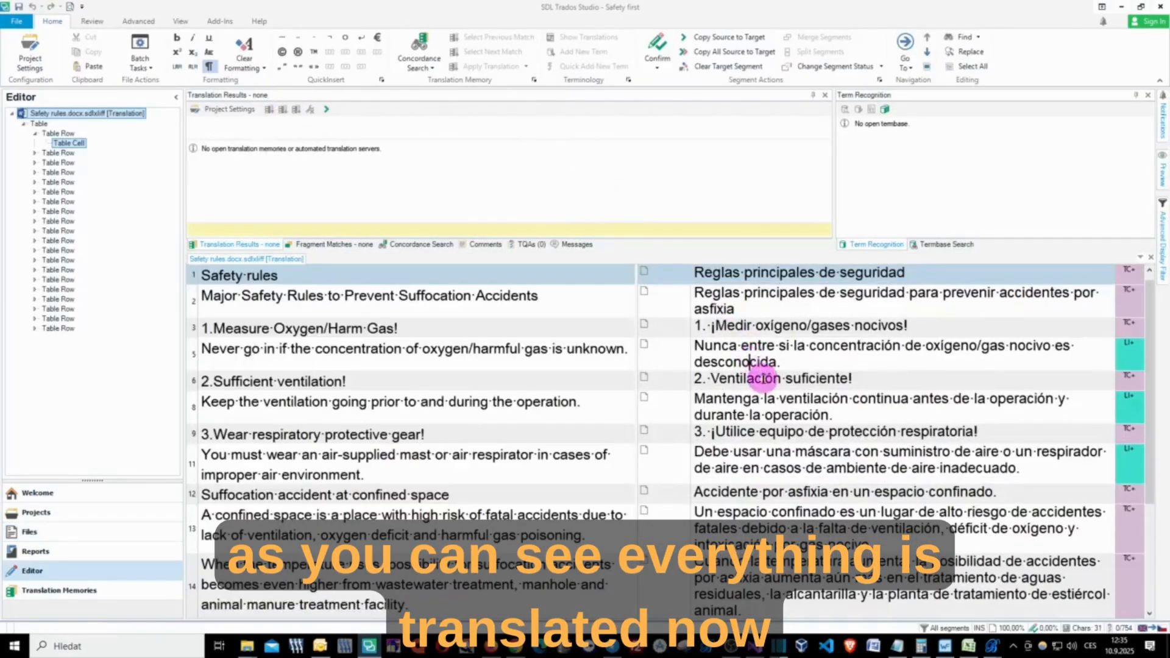
scroll(755, 366, down, 5)
scroll(762, 384, up, 1)
scroll(763, 387, up, 4)
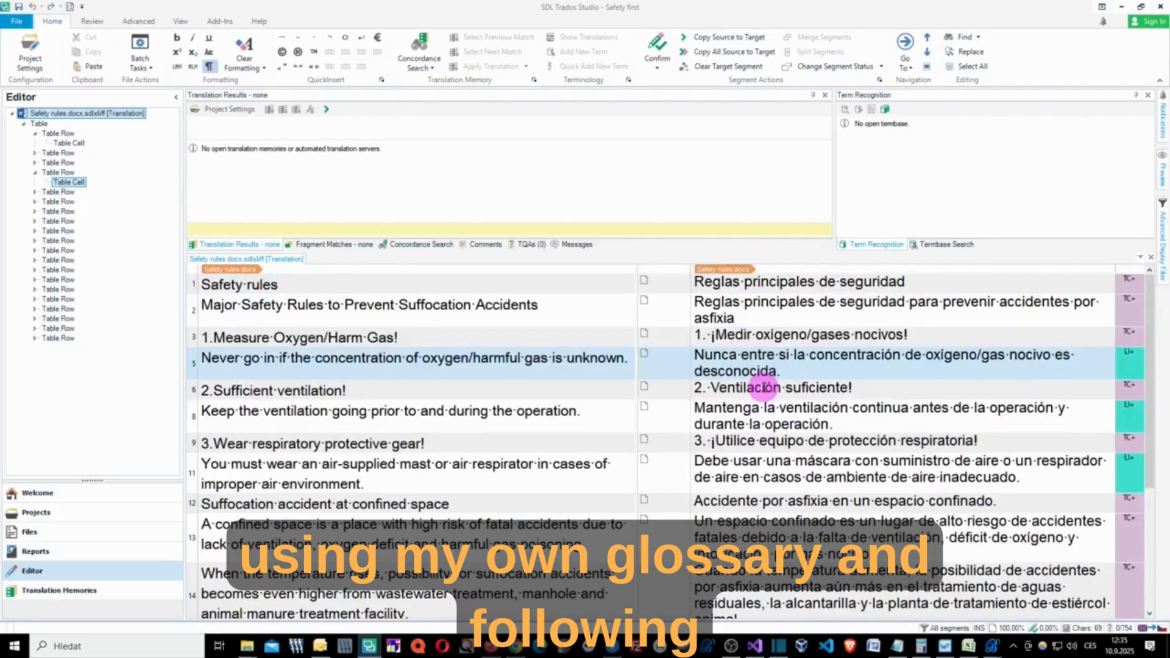
click(788, 281)
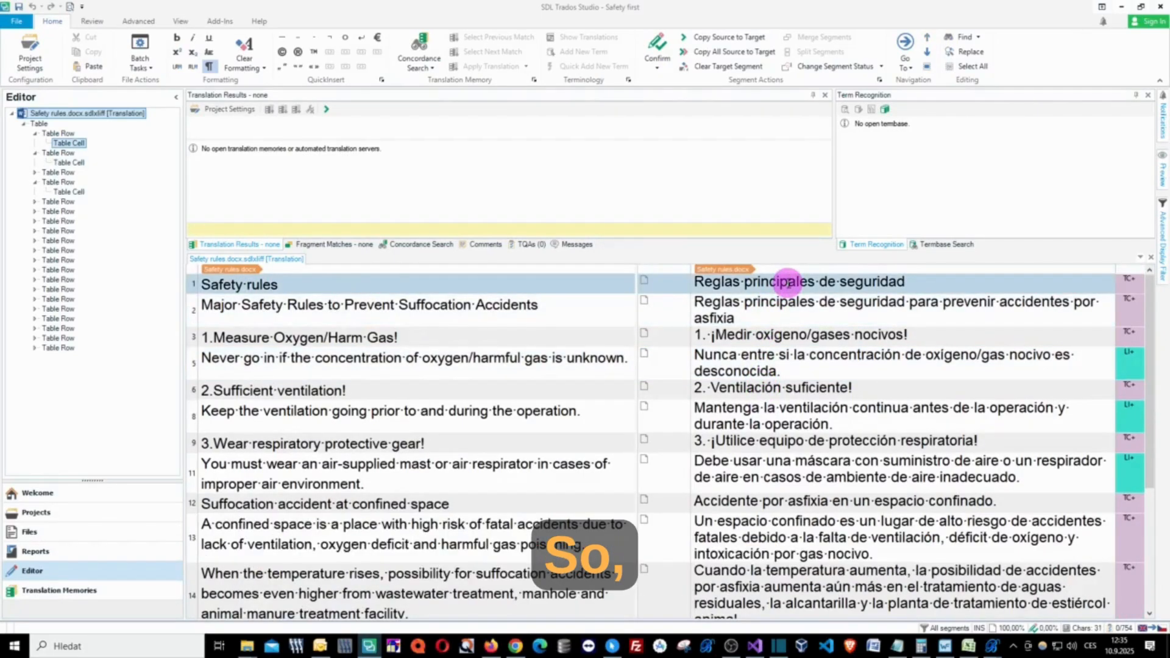